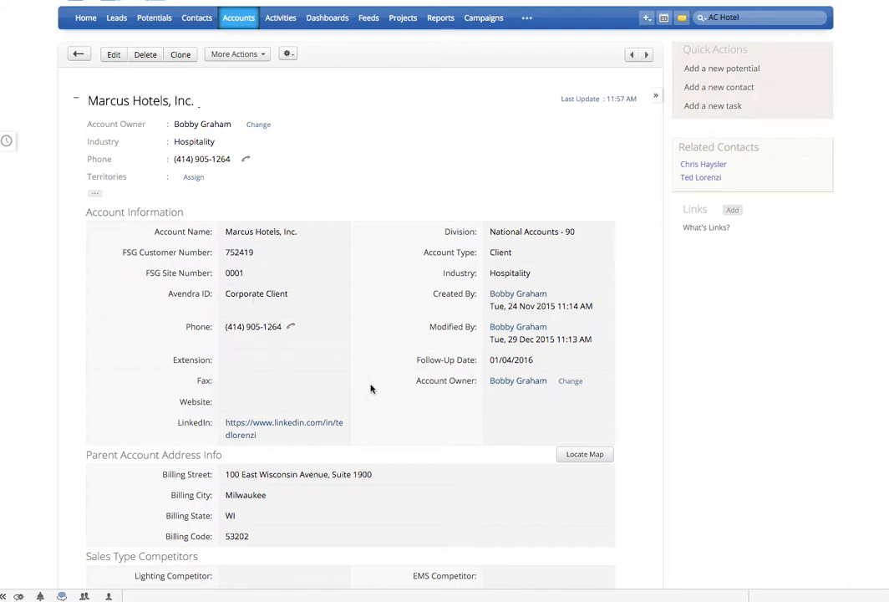
scroll(371, 389, down, 15)
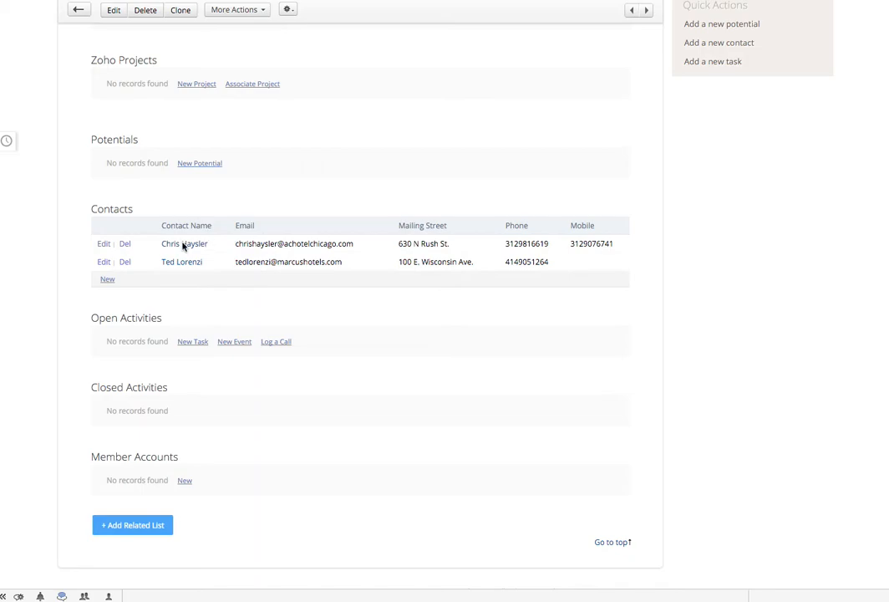
click(107, 279)
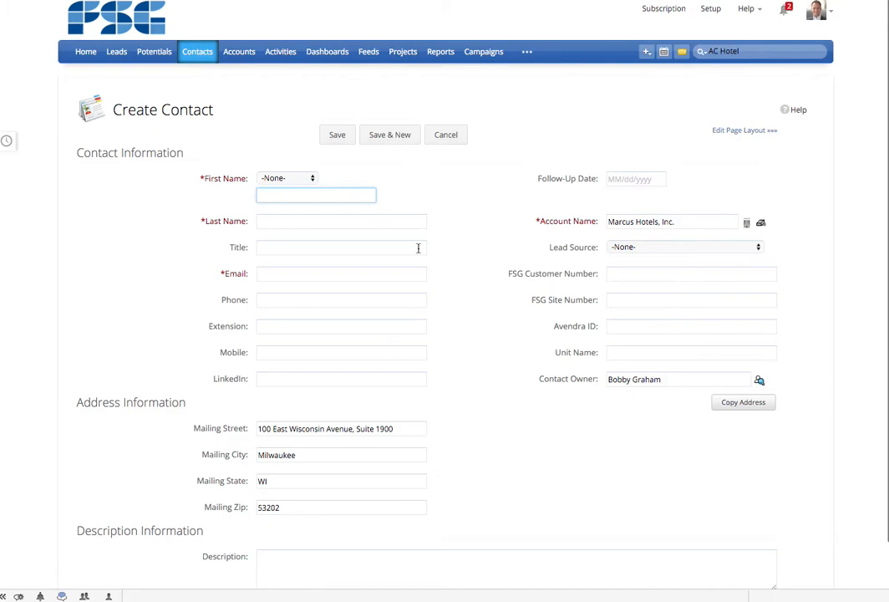
click(454, 140)
- Open the first contact listed in the account's related Contacts list
scroll(262, 435, down, 1)
scroll(263, 434, down, 10)
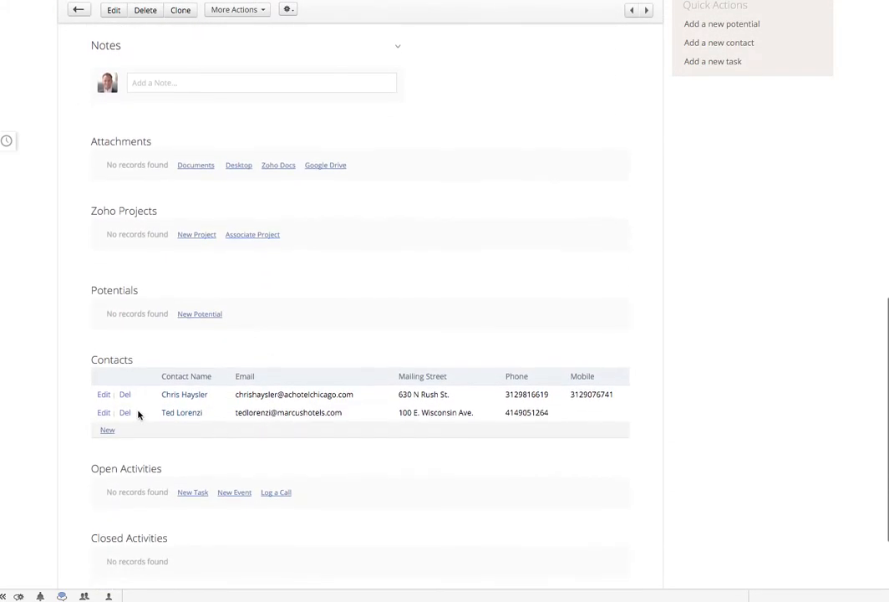
click(188, 394)
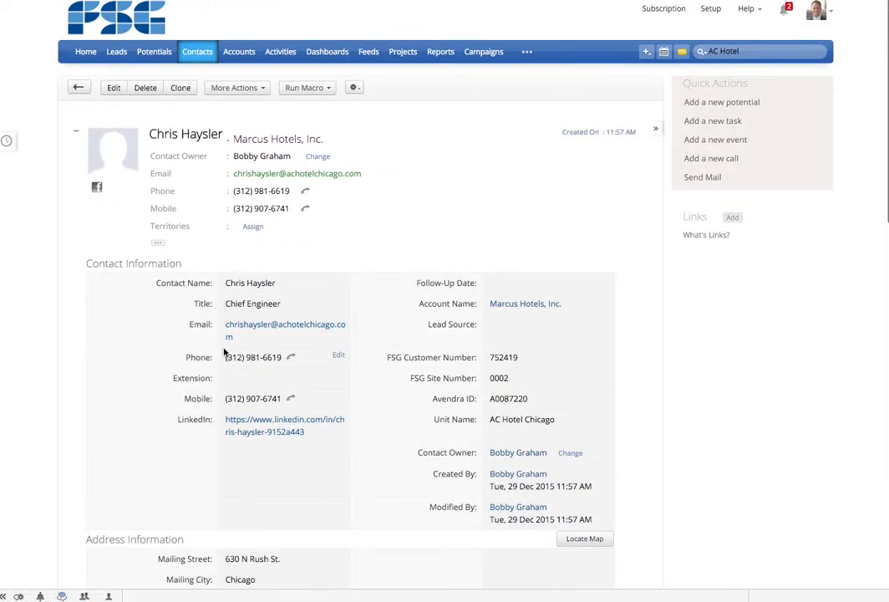
- Edit the contact record, select its Unit Name value, and save the record
click(114, 86)
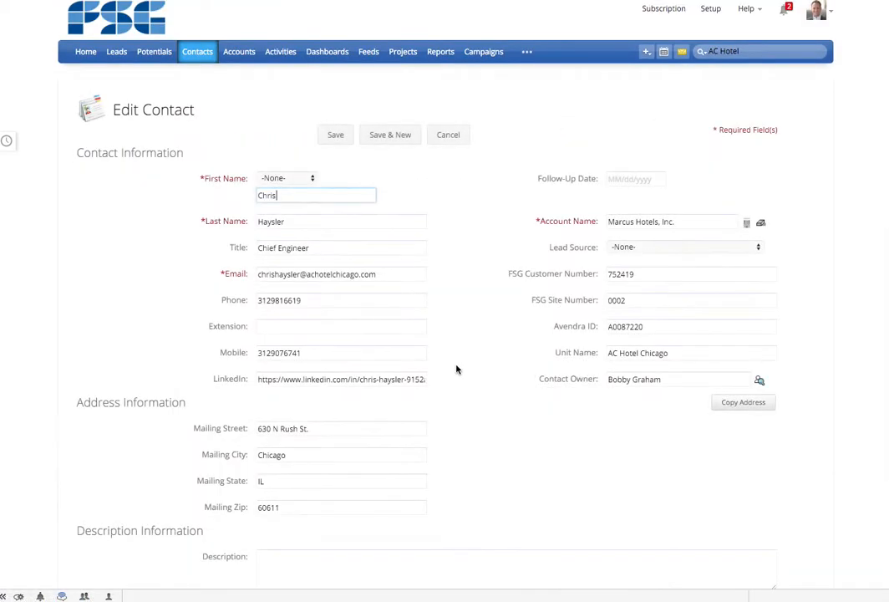
scroll(457, 393, down, 1)
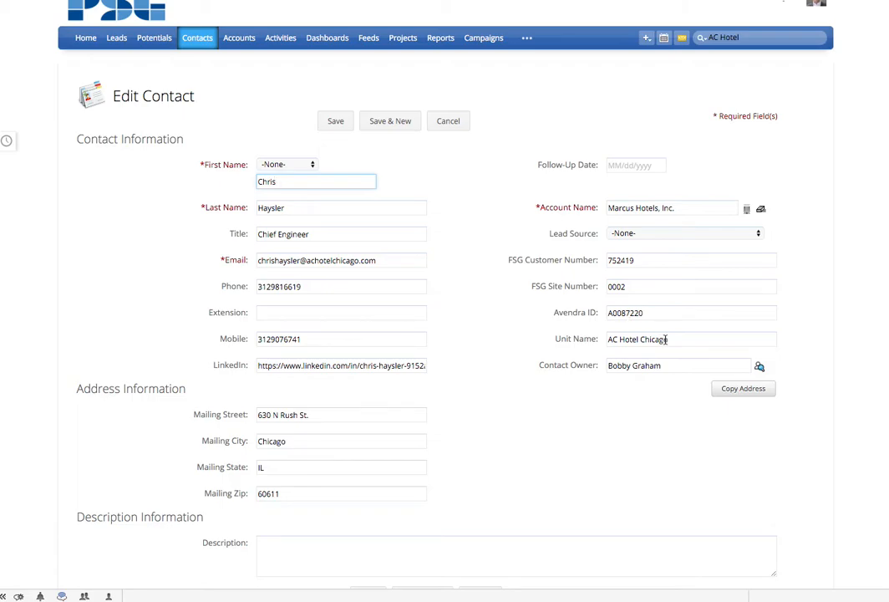
drag(687, 340, 598, 339)
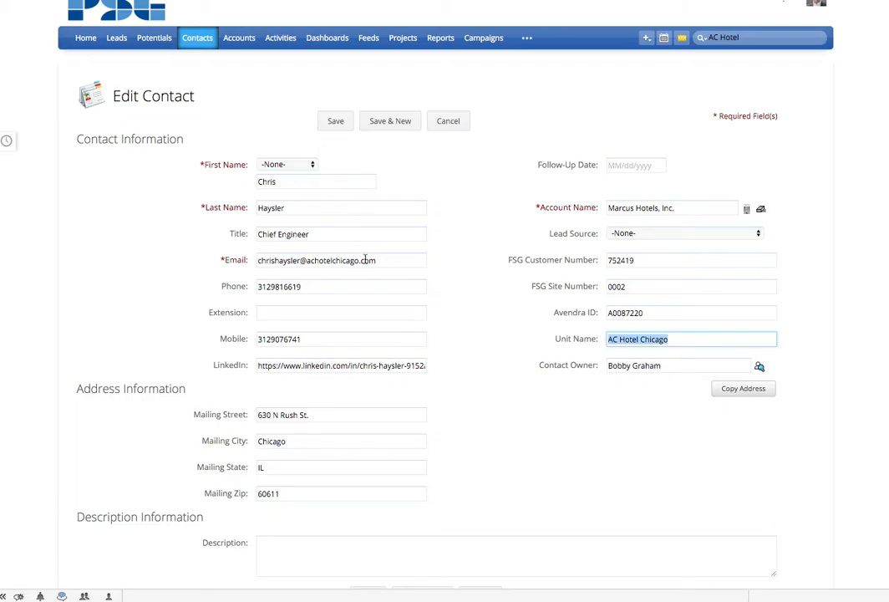
scroll(370, 272, down, 2)
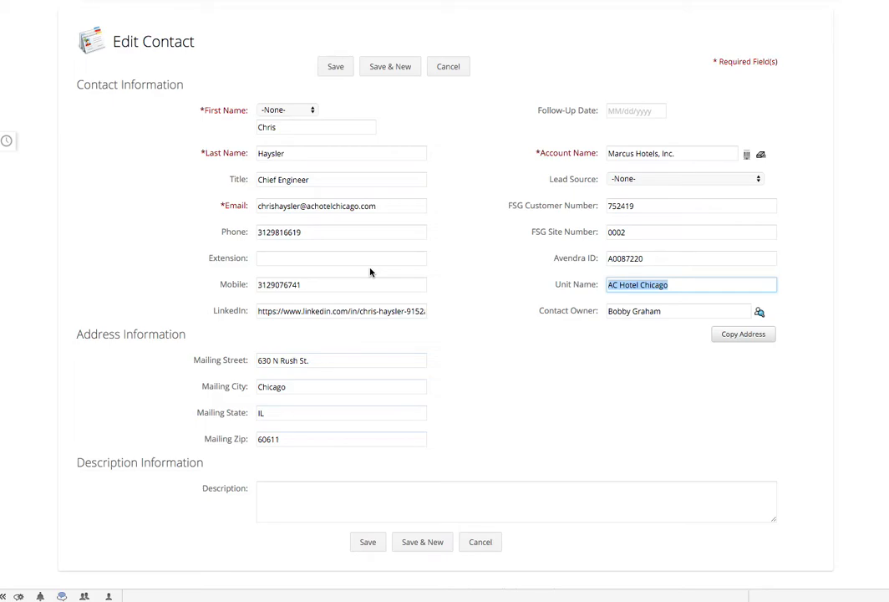
click(372, 541)
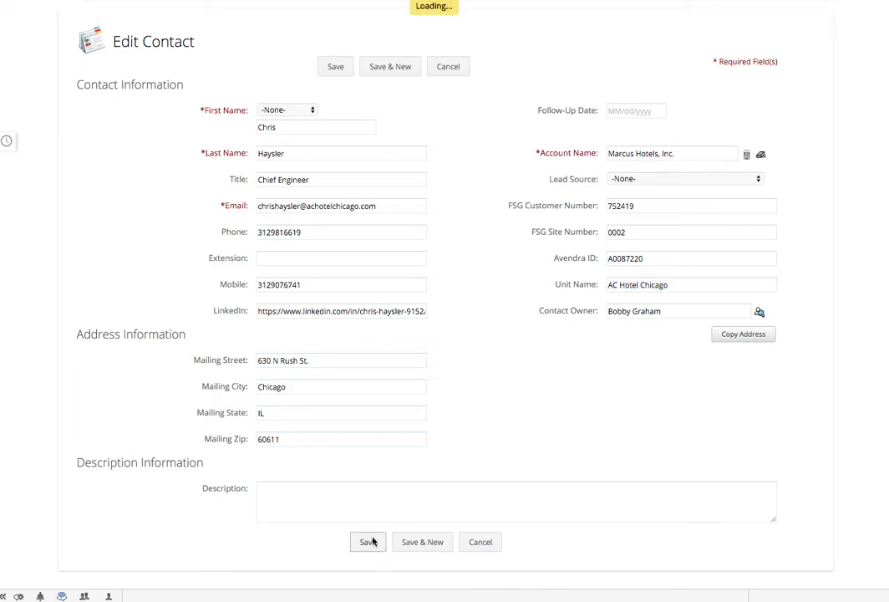
- Start a new potential from the contact's Potentials related list
scroll(406, 311, down, 10)
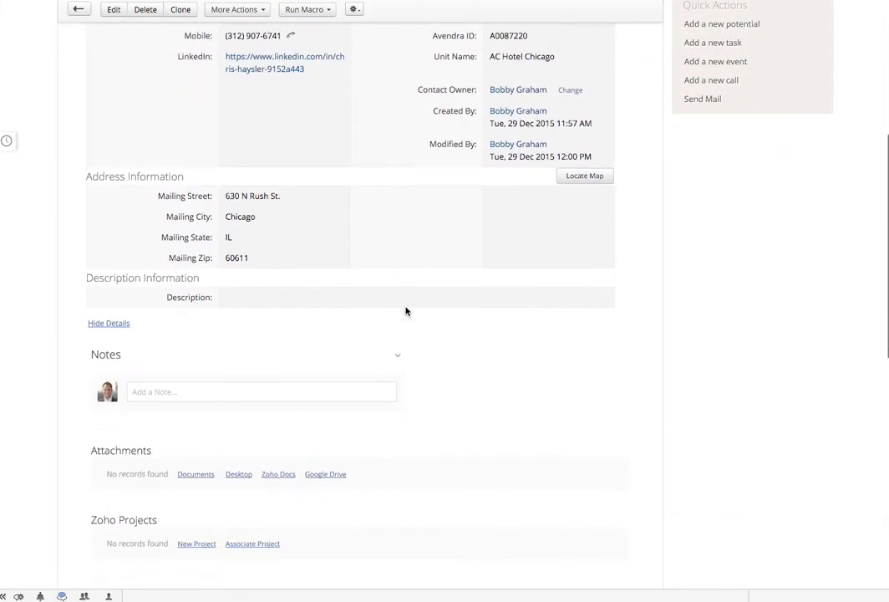
scroll(406, 311, down, 5)
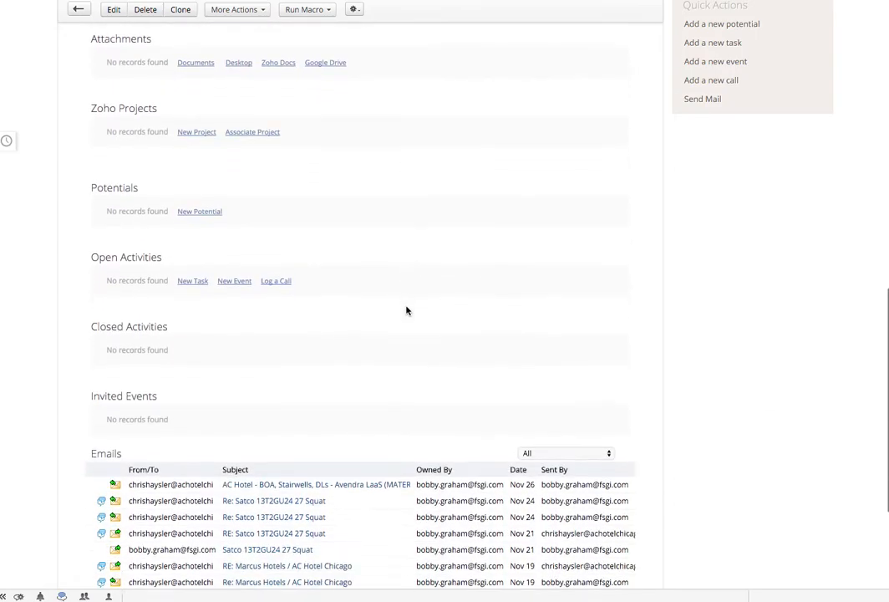
scroll(406, 311, up, 3)
scroll(406, 311, up, 12)
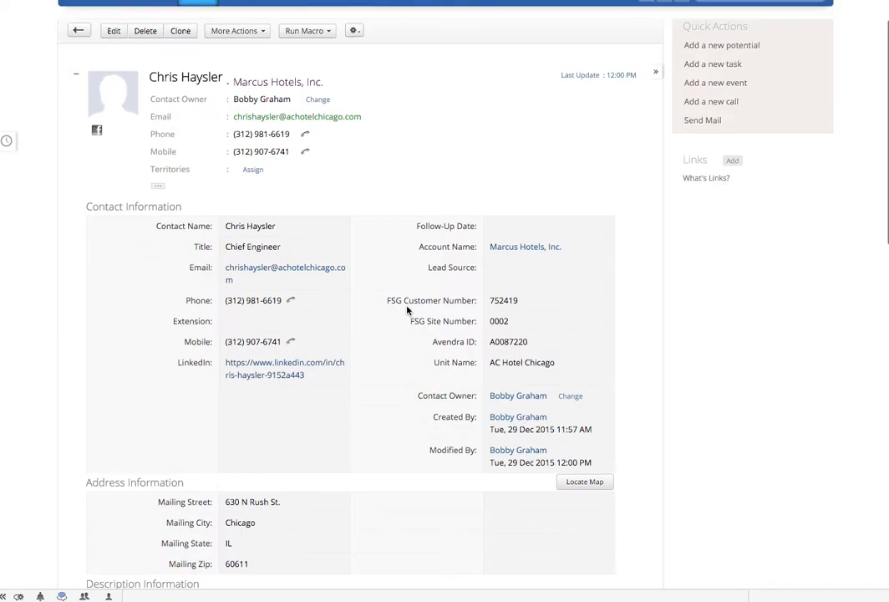
scroll(407, 311, down, 10)
scroll(407, 311, down, 2)
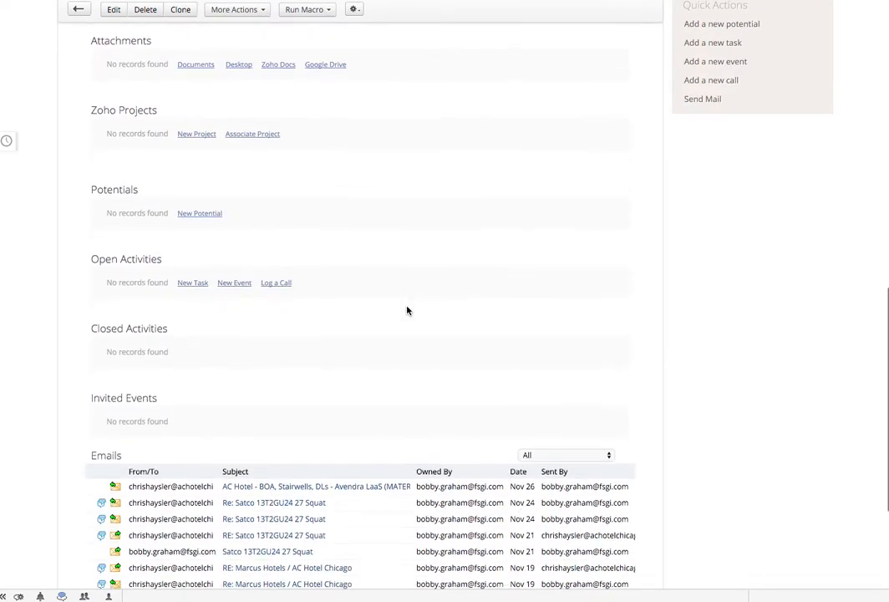
click(201, 207)
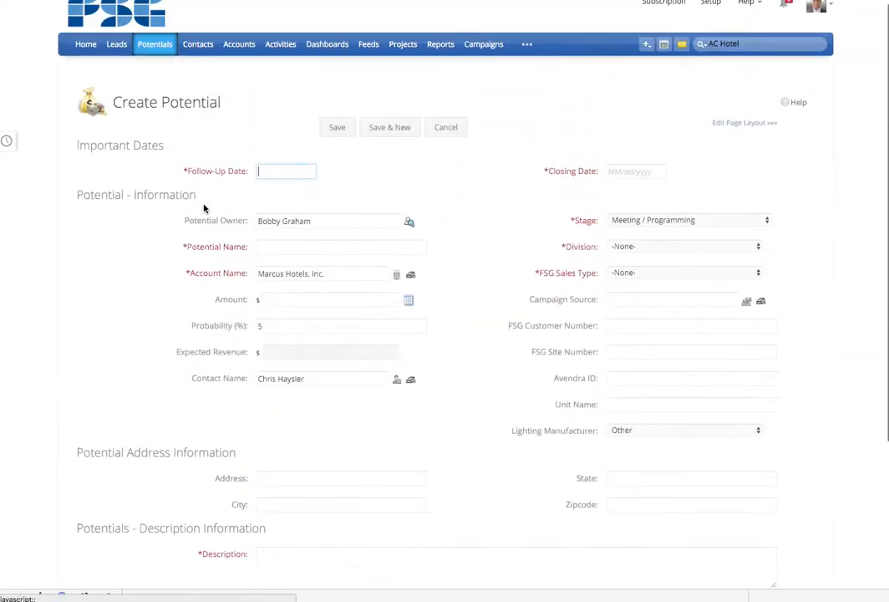
- Set the Follow-Up Date to 01/05/2016 using the date picker
click(286, 175)
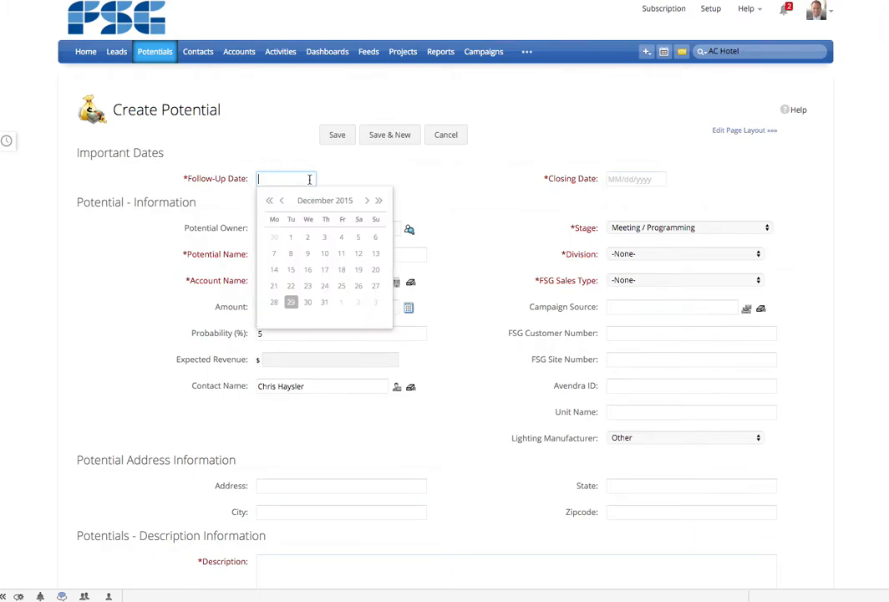
click(368, 202)
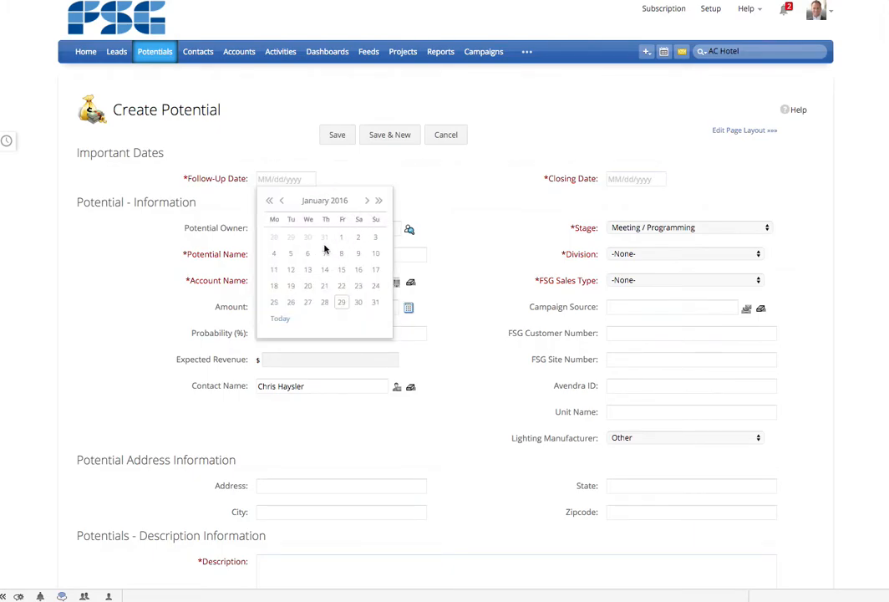
click(291, 253)
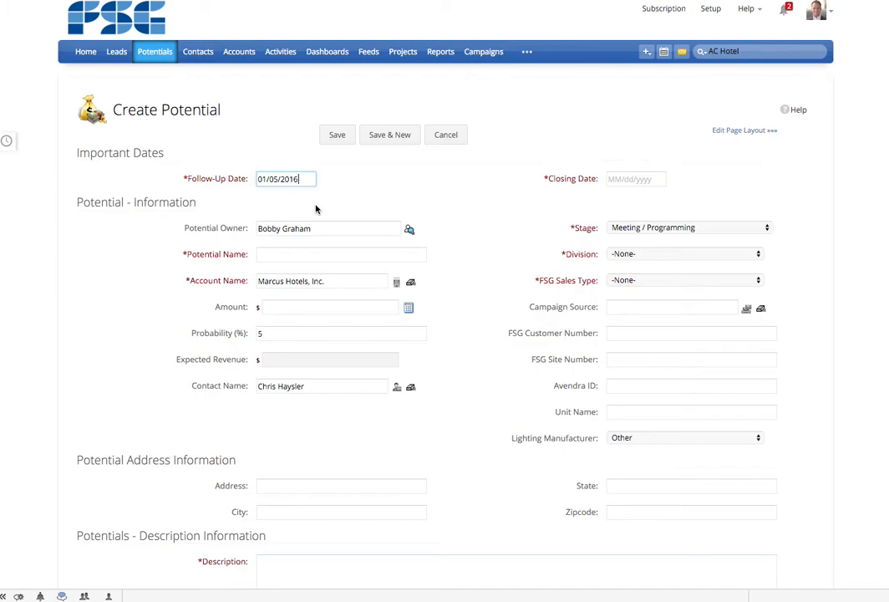
- Name the potential AC Hotel - Lighting Retrofit
click(320, 254)
text(AC Hotel)
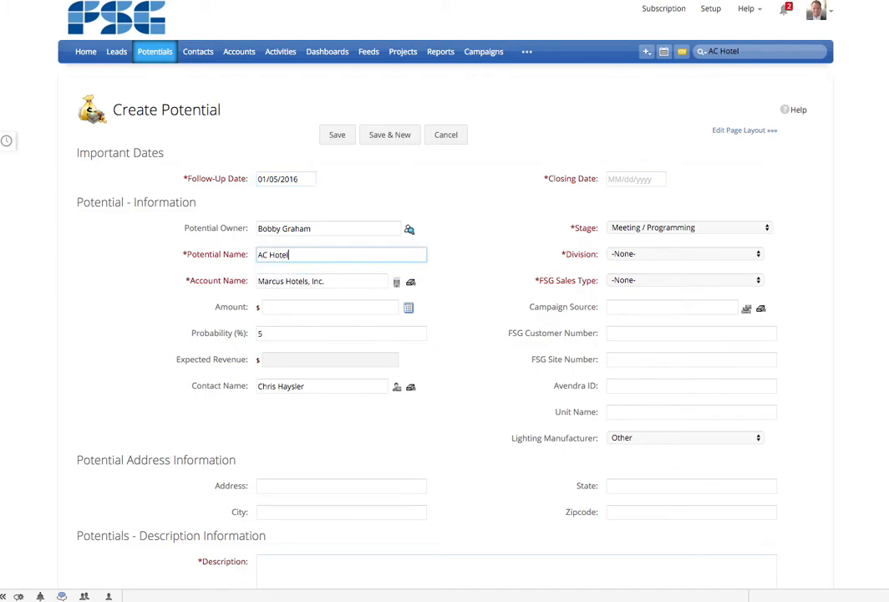
text( - Lighting 20)
key(BackSpace)
key(BackSpace)
- Set the potential's Amount to 0
click(315, 312)
text(0)
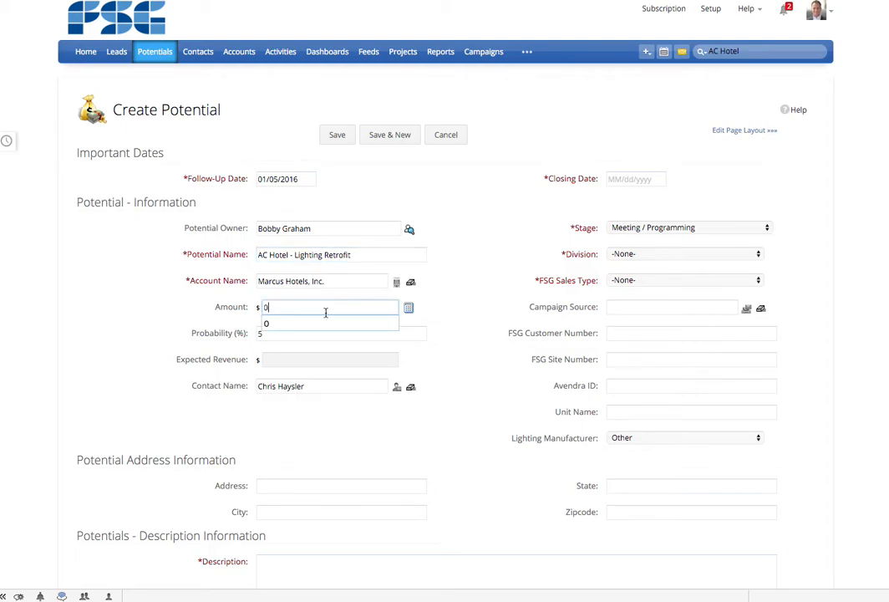
click(441, 312)
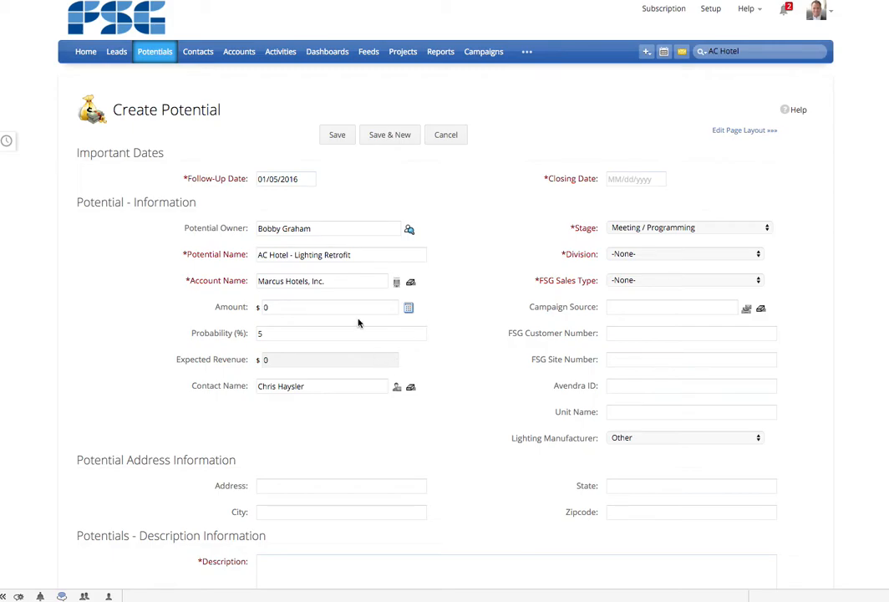
- Set the Stage to Audit Stage and the Division to Chicago - 70
click(631, 227)
click(660, 248)
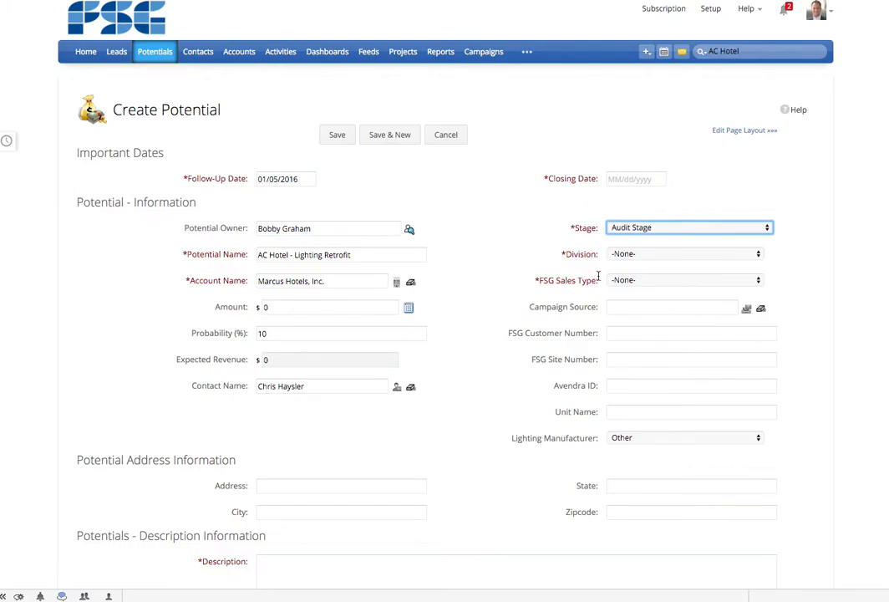
click(640, 254)
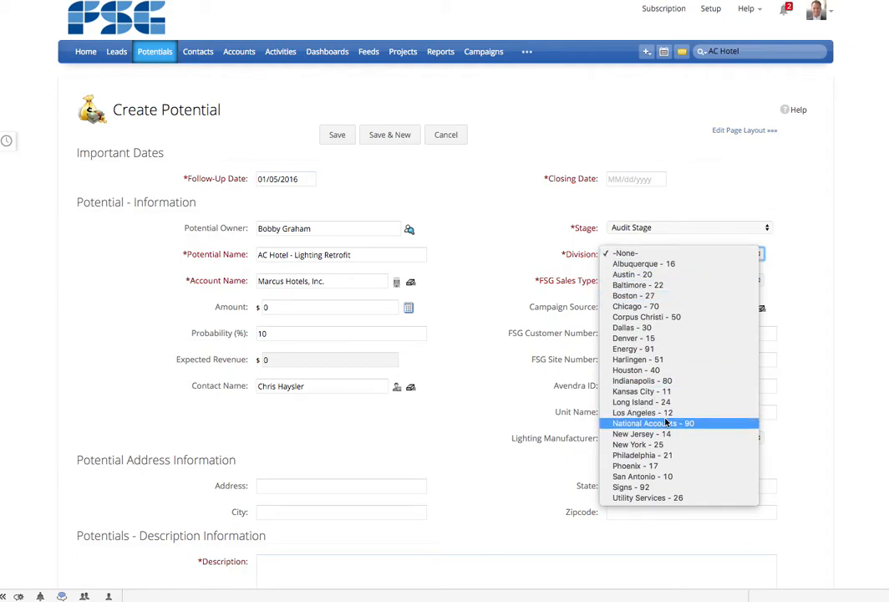
click(676, 307)
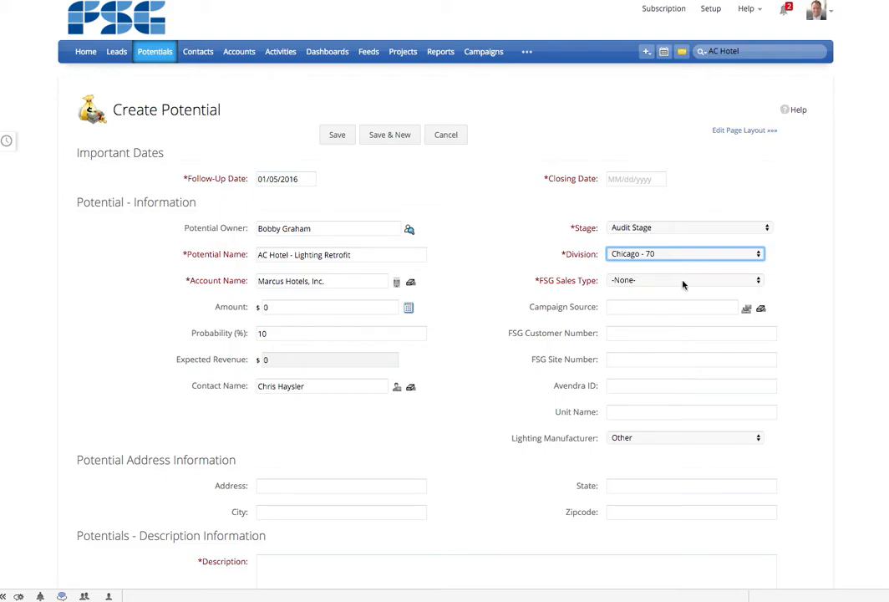
- Set the FSG Sales Type to Lighting-Retrofit and choose Avendra as the Campaign Source
click(683, 282)
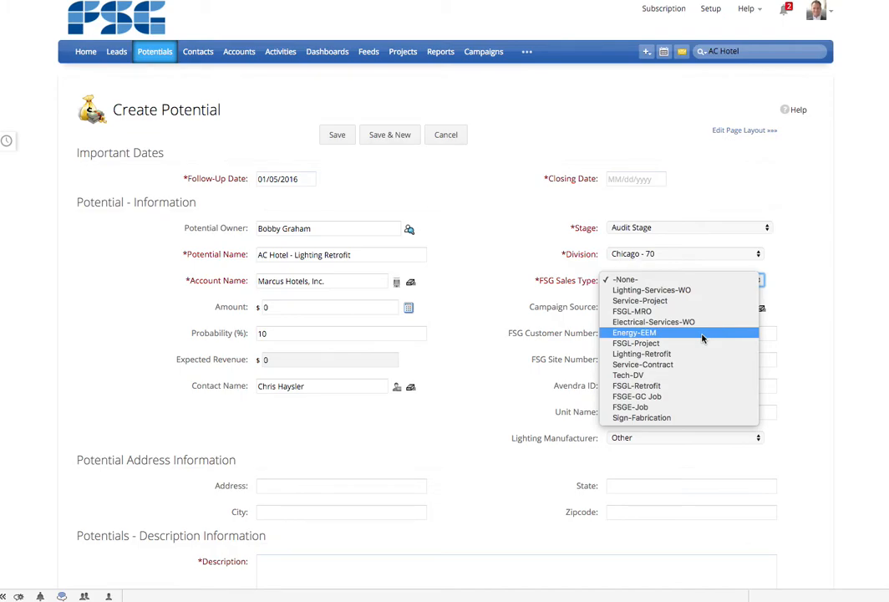
click(652, 353)
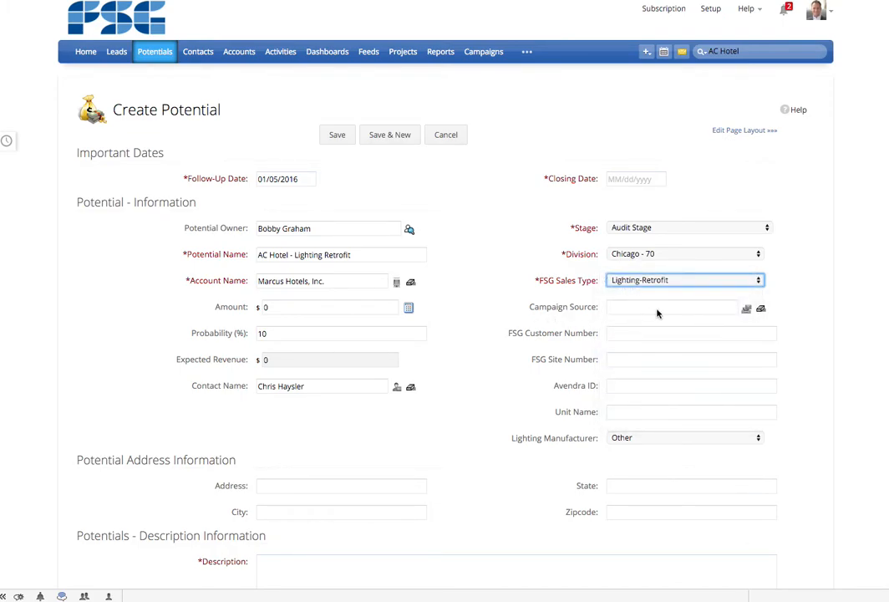
click(748, 311)
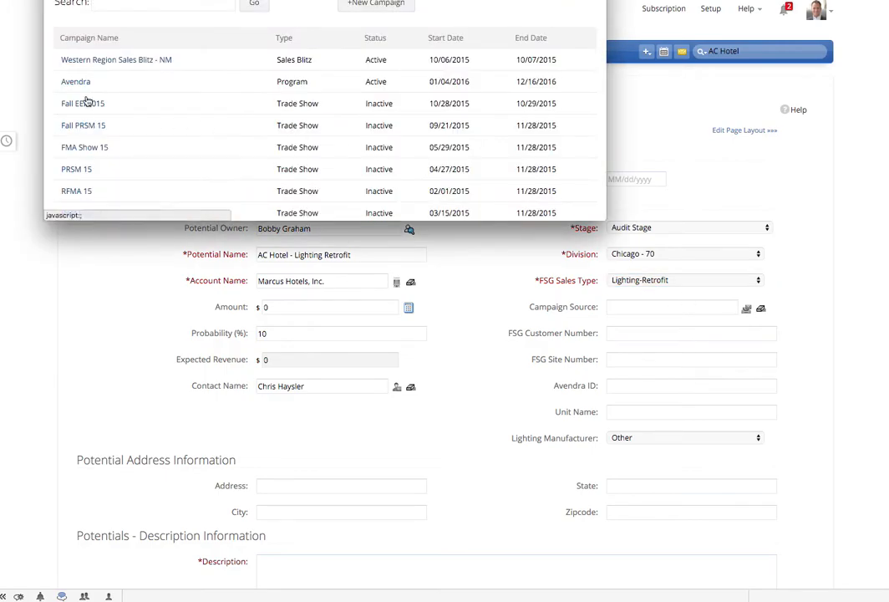
click(75, 81)
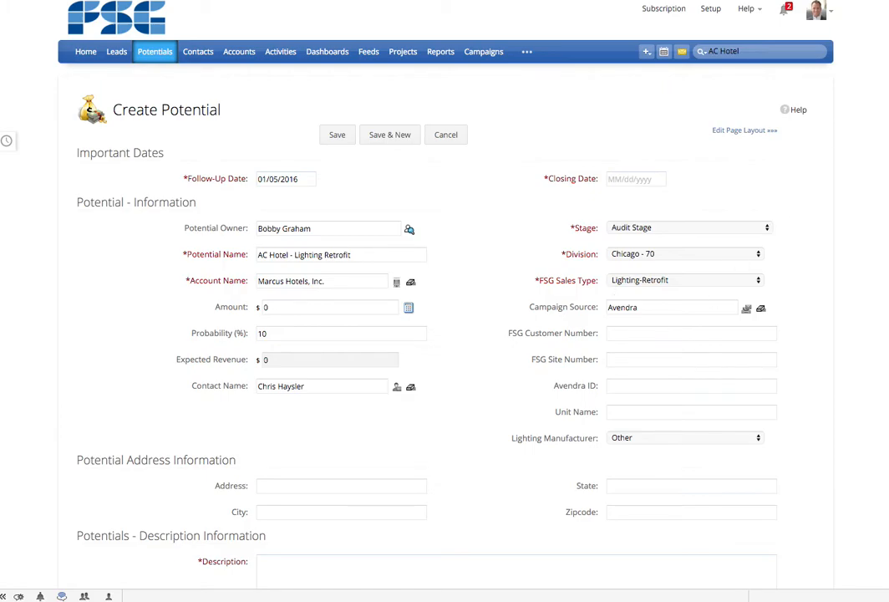
- Consult the customer location record in the terminal window and set the FSG Customer Number to 752419
drag(0, 231, 438, 0)
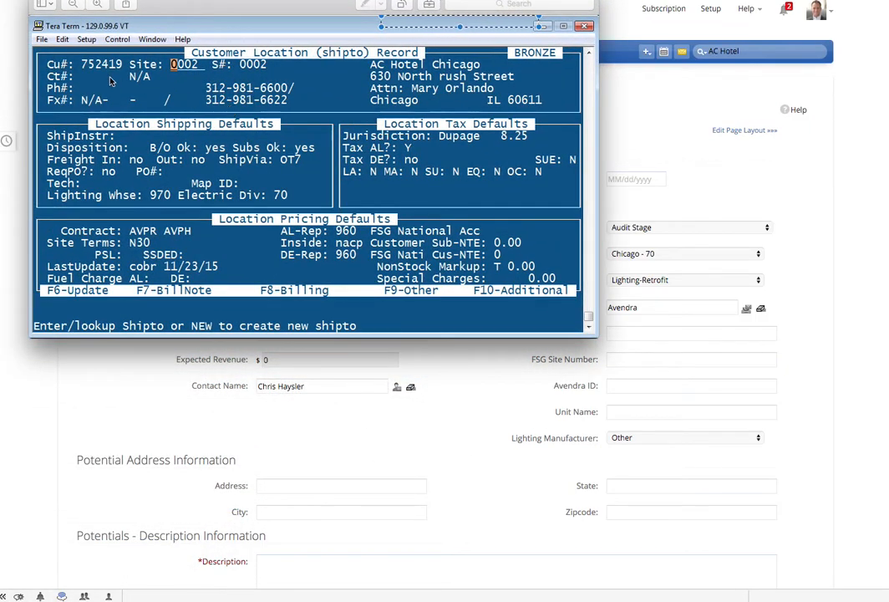
click(335, 32)
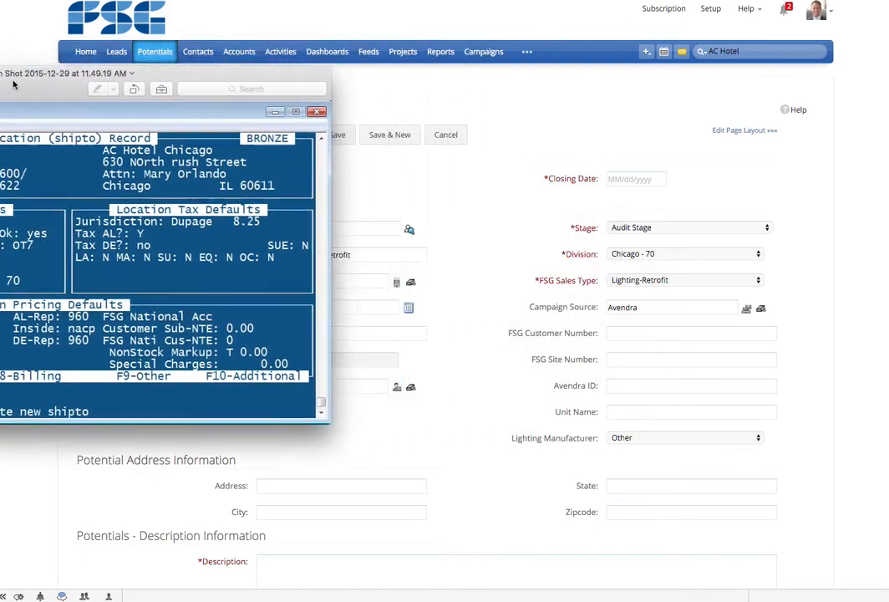
click(643, 332)
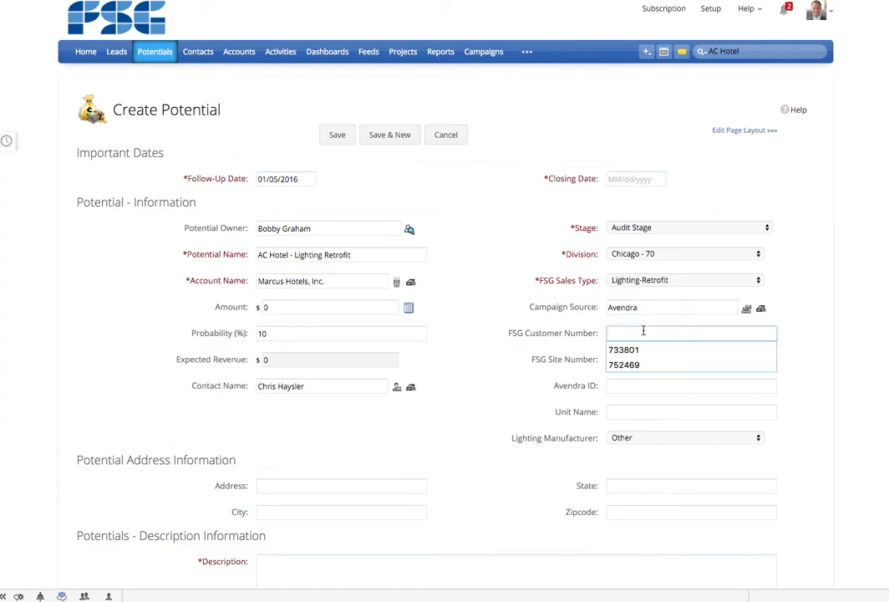
text(75)
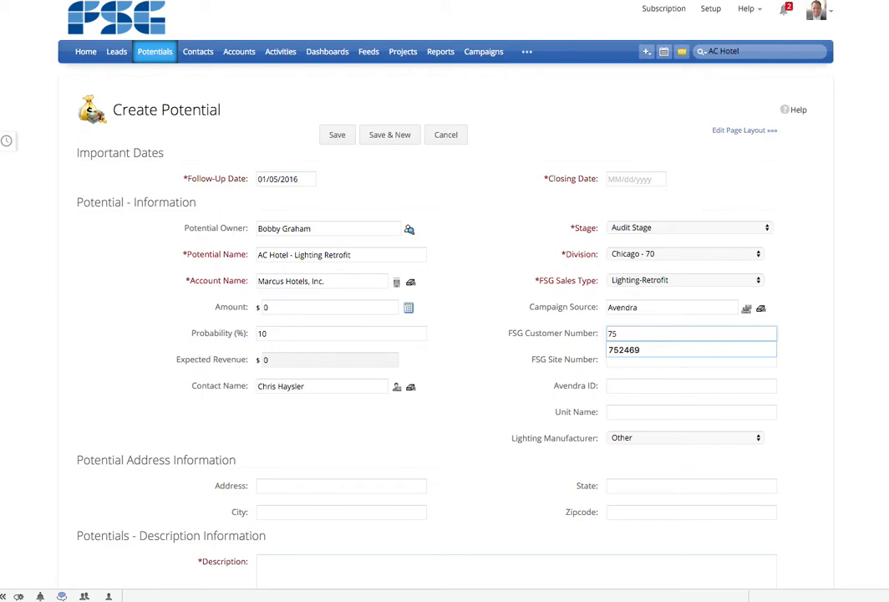
text(2419)
key(Tab)
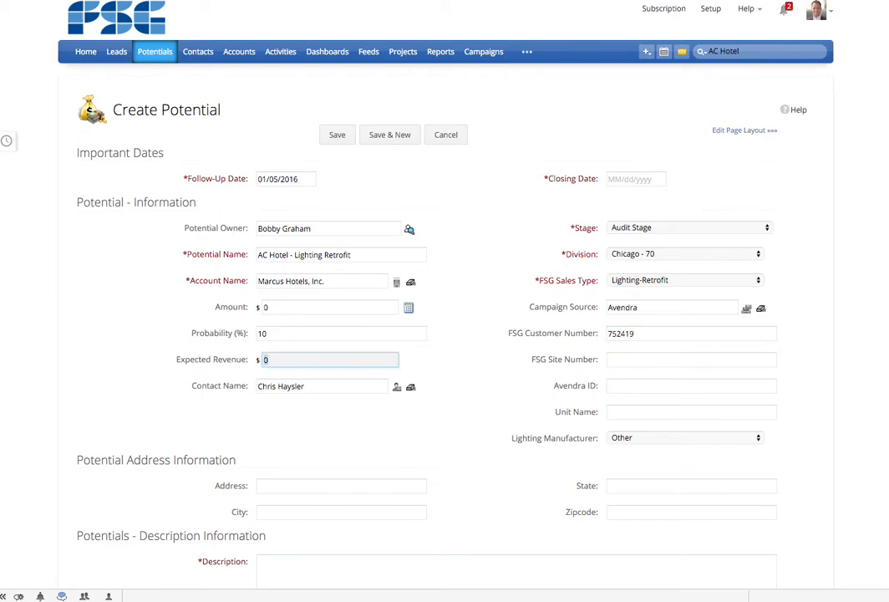
- Set the FSG Site Number to 0002
key(Tab)
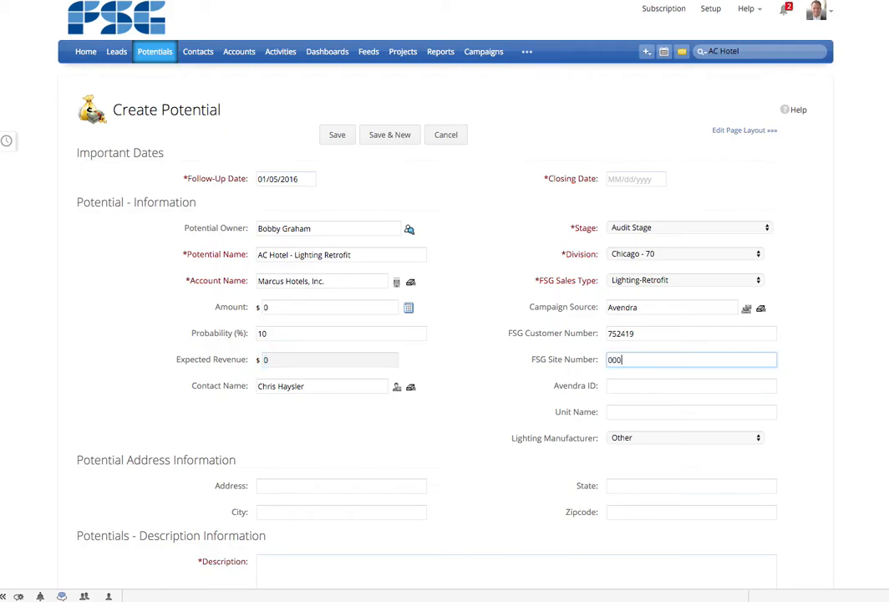
text(0002)
key(Tab)
key(Tab)
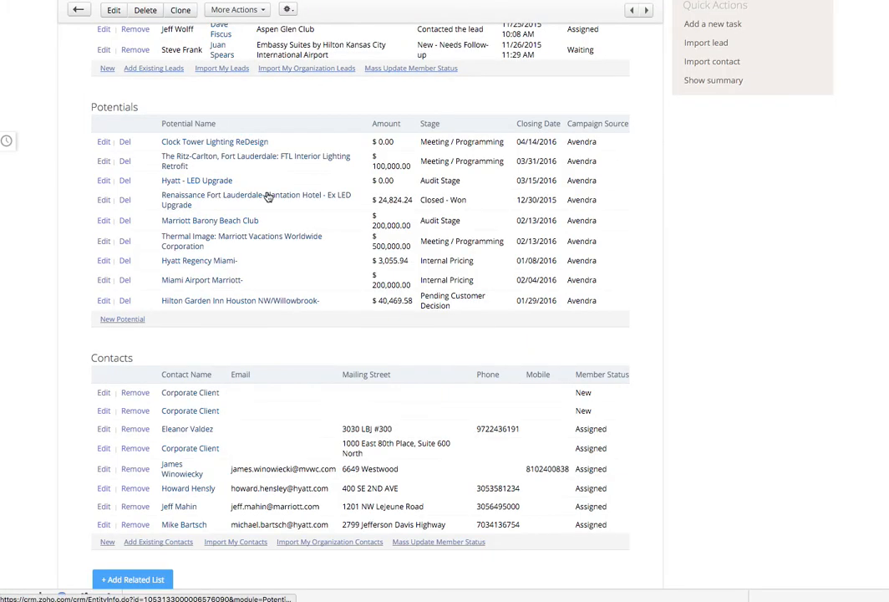
scroll(266, 192, up, 10)
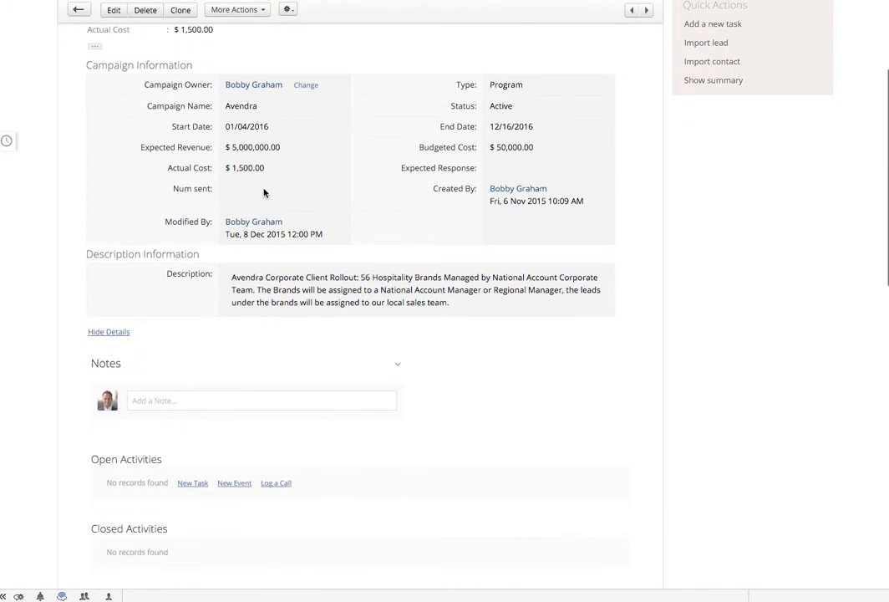
- Browse the Marcus Hotels account and its contact records to find the AC Hotel Chicago contact's details
scroll(264, 193, up, 3)
click(238, 52)
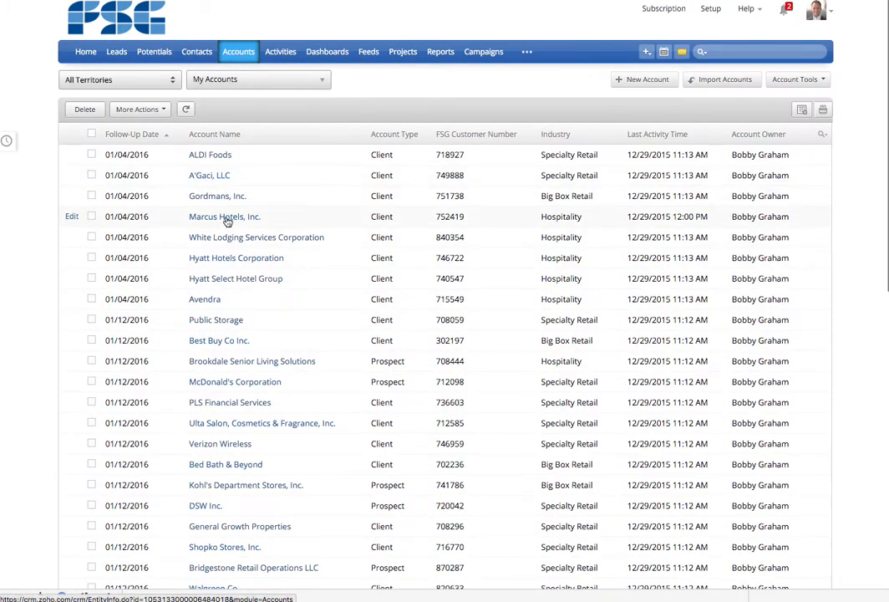
click(224, 216)
scroll(249, 334, down, 8)
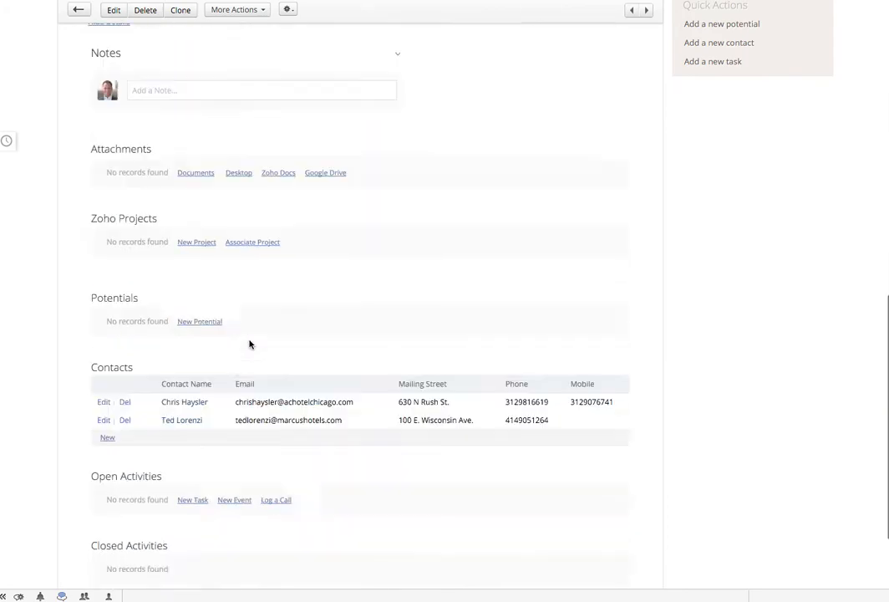
scroll(249, 343, down, 5)
click(182, 261)
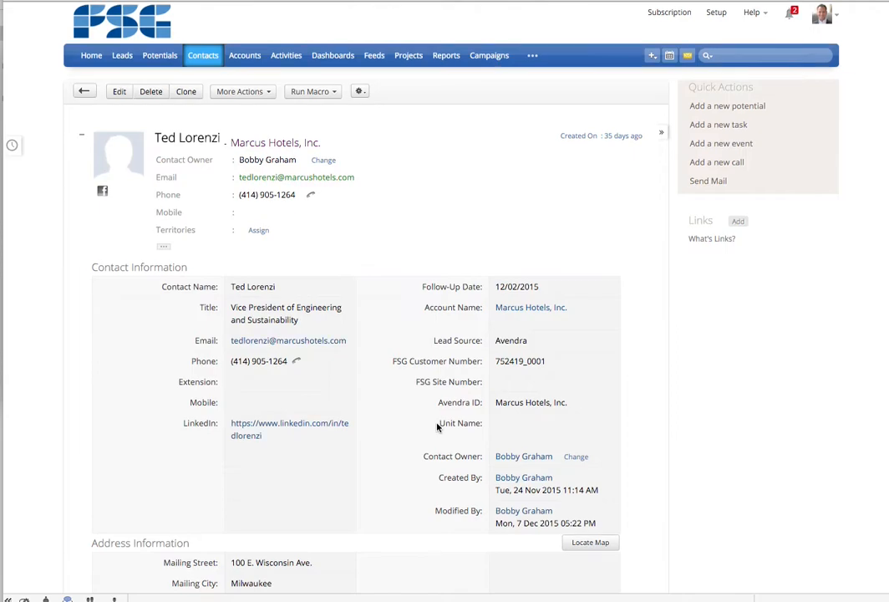
scroll(436, 425, down, 5)
scroll(221, 324, up, 3)
scroll(221, 324, up, 3)
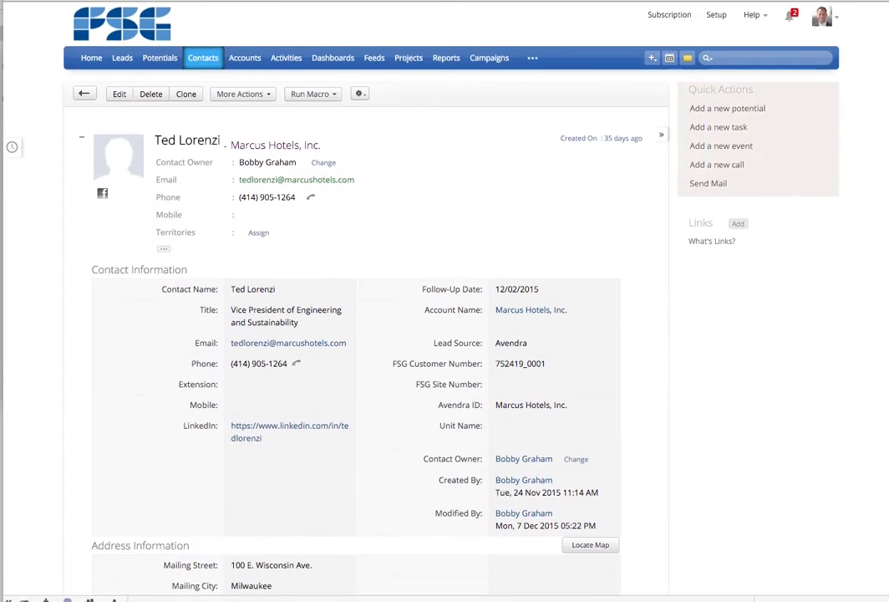
click(278, 146)
scroll(268, 364, down, 10)
scroll(275, 381, down, 10)
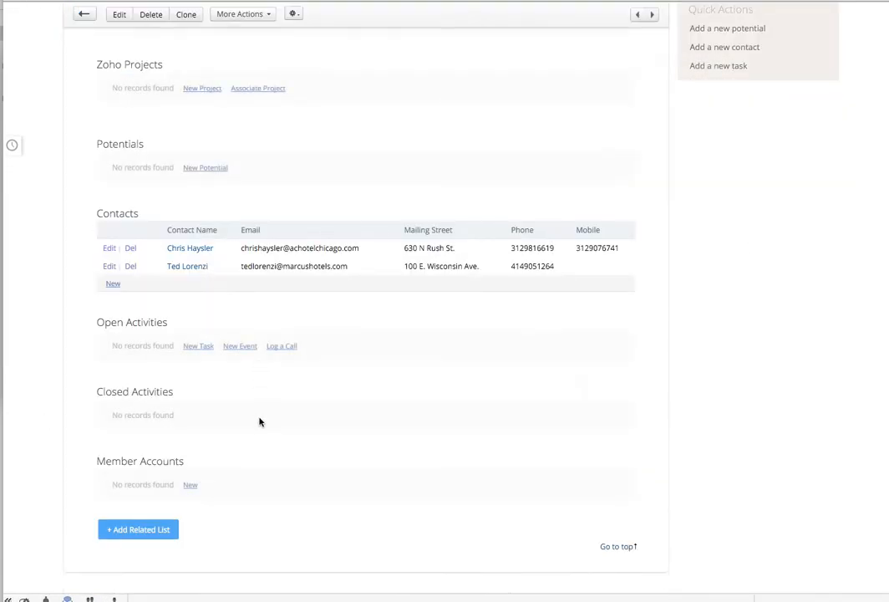
click(203, 249)
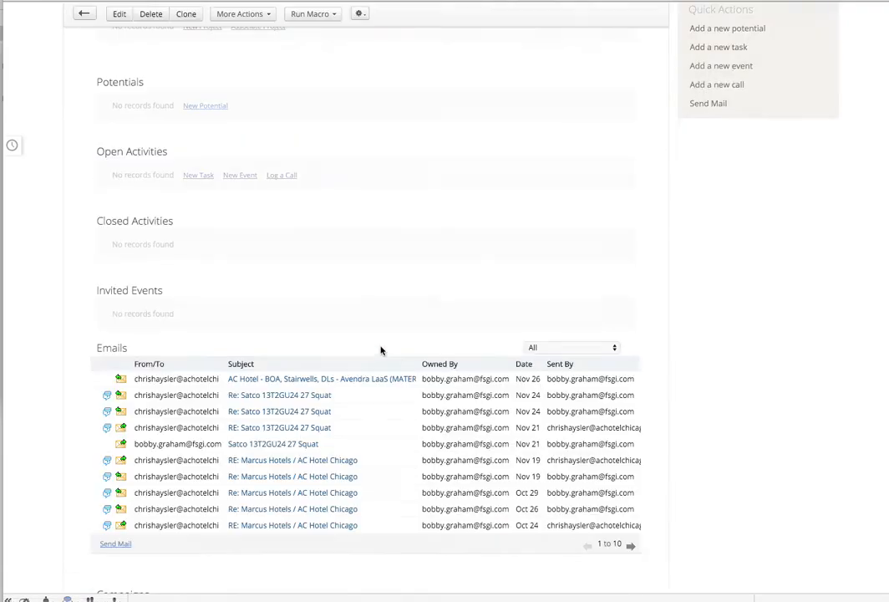
scroll(342, 301, up, 5)
scroll(324, 284, up, 1)
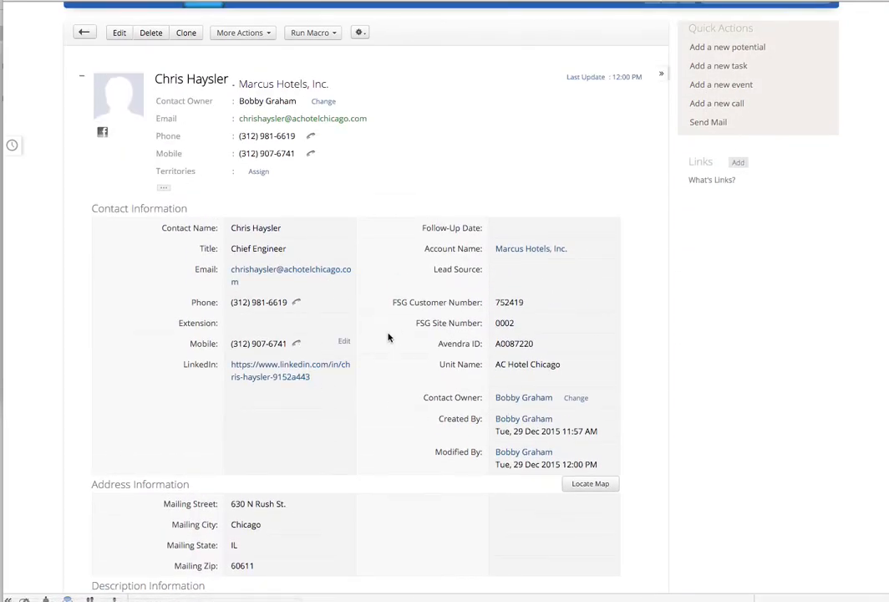
- Copy the Avendra ID from the AC Hotel Chicago contact record and paste it into the potential's Avendra ID field
drag(495, 343, 536, 342)
key(super+c)
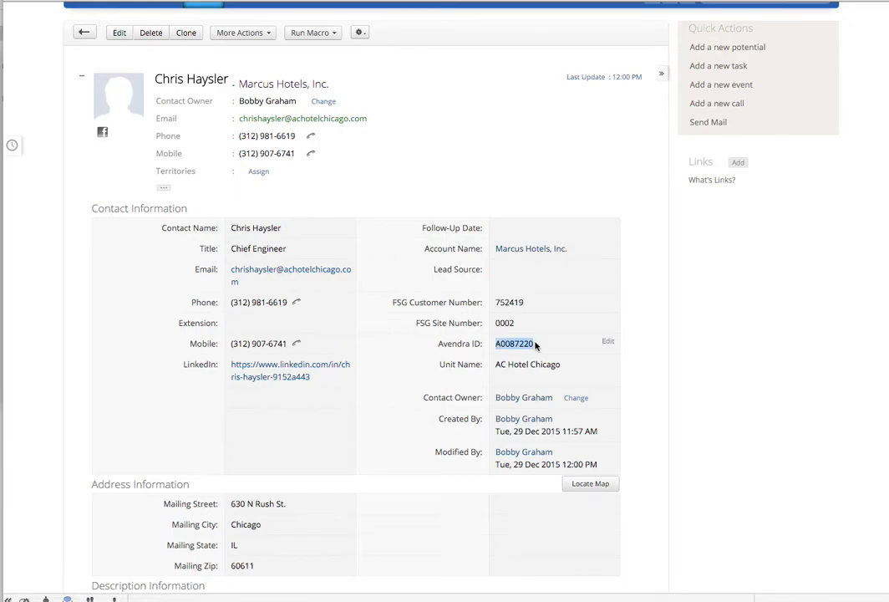
key(ctrl+Tab)
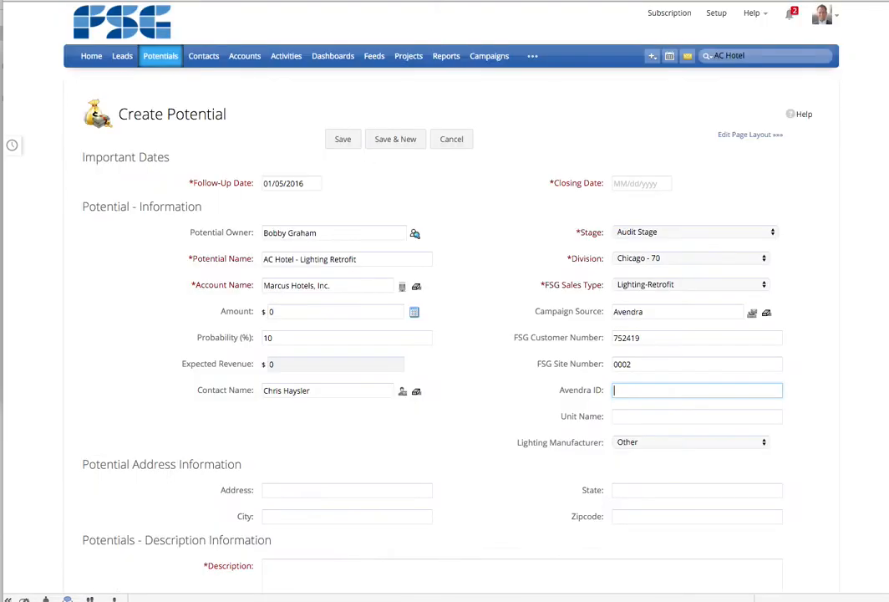
key(super+v)
- Set the Unit Name to AC Hotel Chicago
click(652, 416)
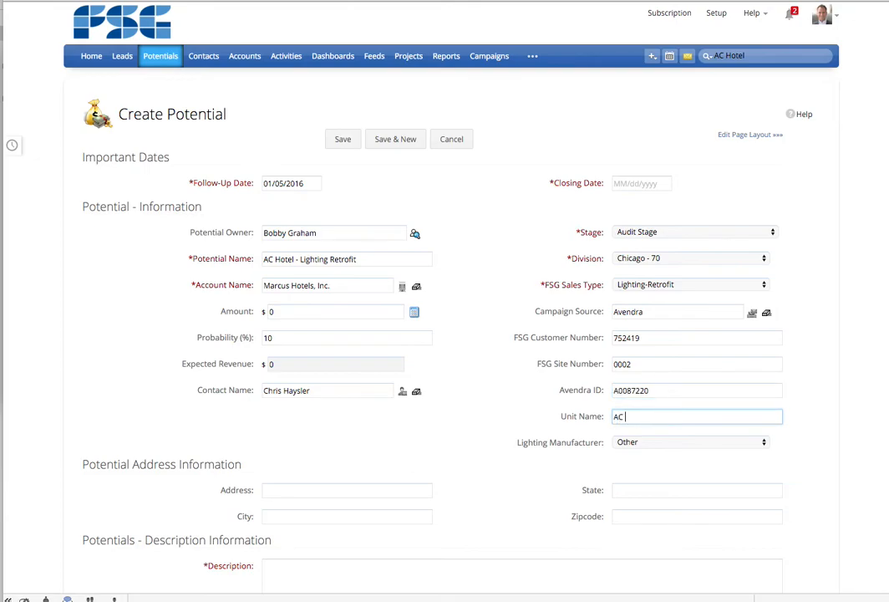
text(Hotel Chicago)
key(Tab)
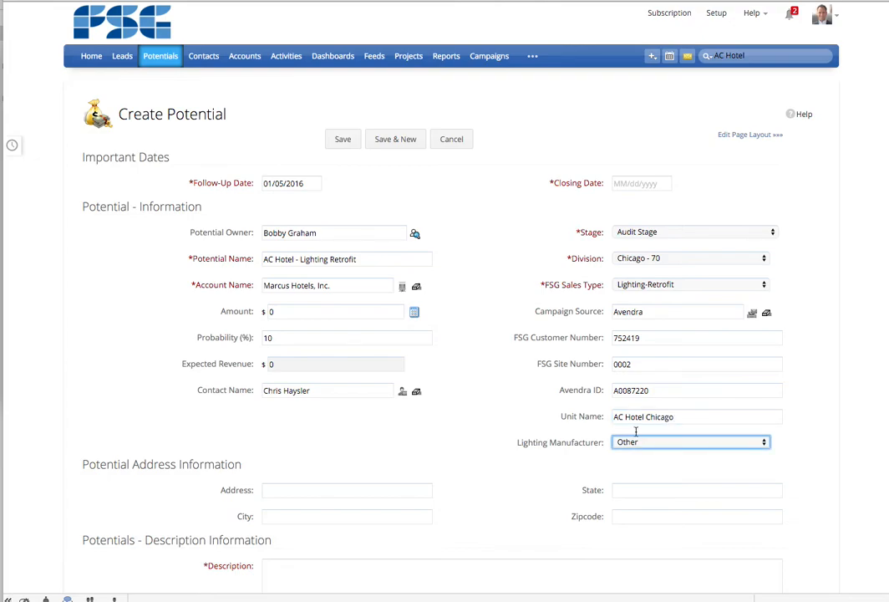
click(390, 488)
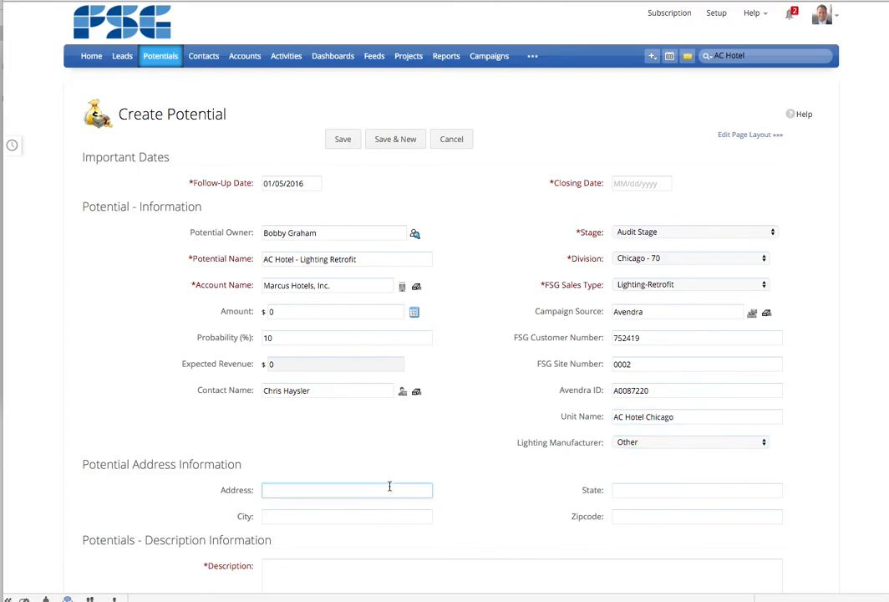
text(630 Noth)
key(BackSpace)
text(rth Rush Street)
key(Tab)
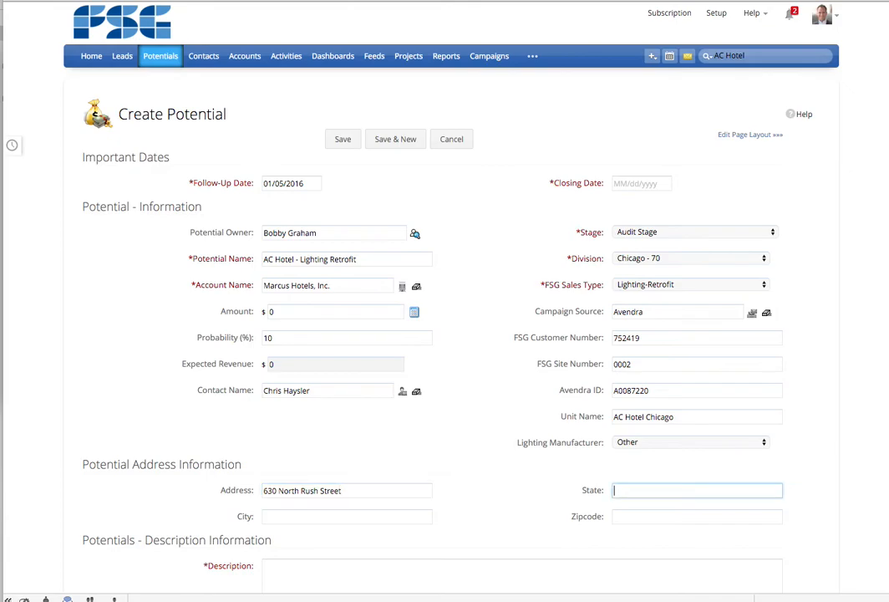
- Set the State to IL and the City to Chicago
text(Ch)
key(BackSpace)
key(BackSpace)
text(IL)
key(Tab)
text(Chciago)
key(BackSpace)
key(BackSpace)
key(BackSpace)
key(BackSpace)
key(BackSpace)
key(BackSpace)
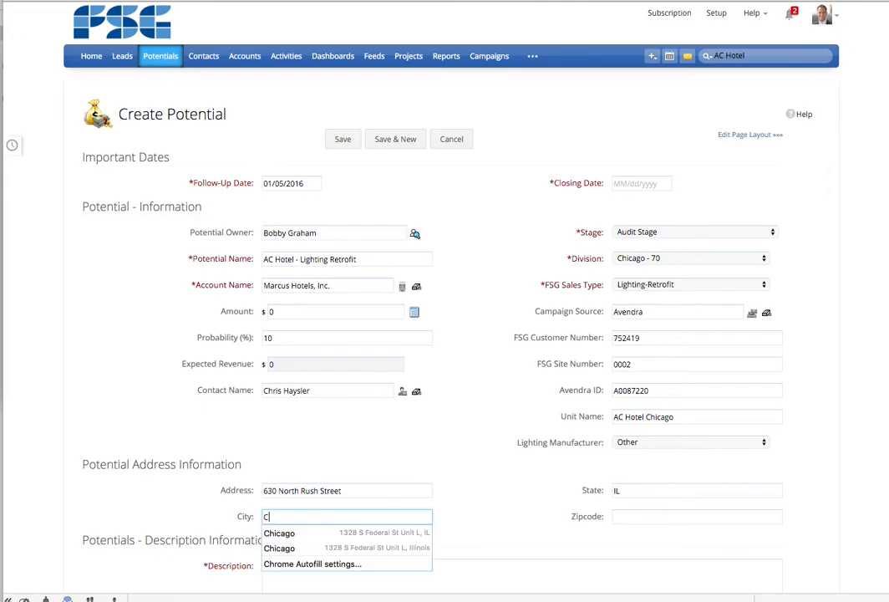
text(hicago)
key(Tab)
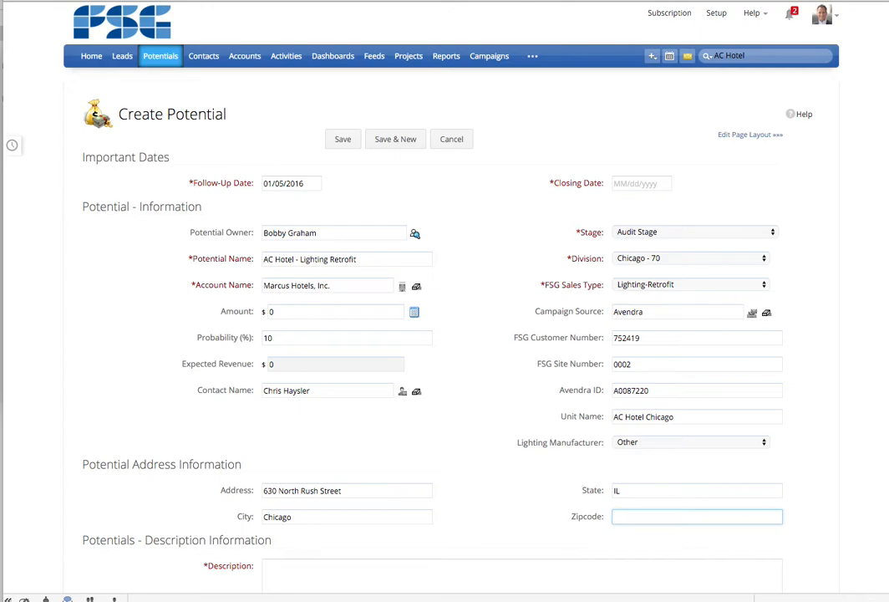
- Set the Zipcode to 60611
text(606)
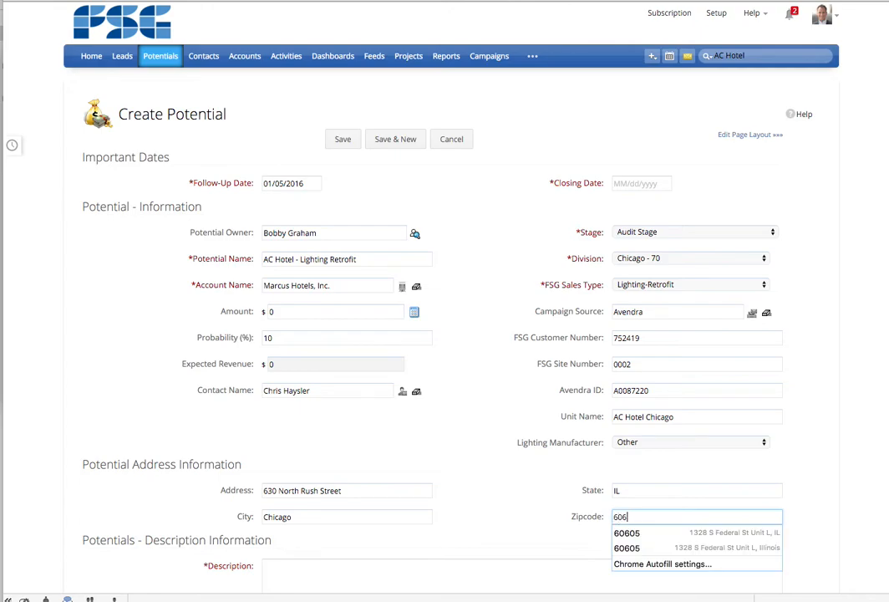
text(11)
key(Tab)
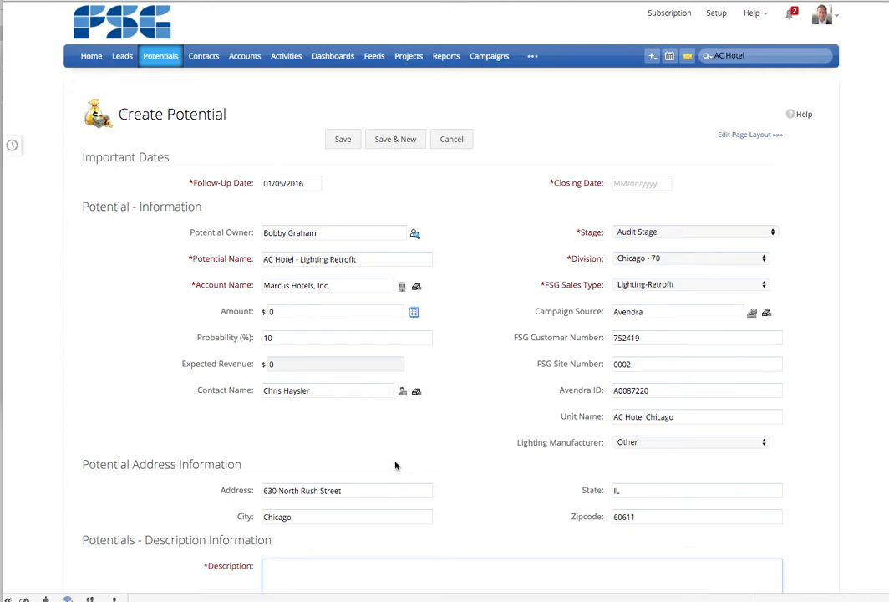
- Enter the Description as Audit for Lighting Retrofit
scroll(397, 464, down, 1)
text(Audit for Lighting Retro)
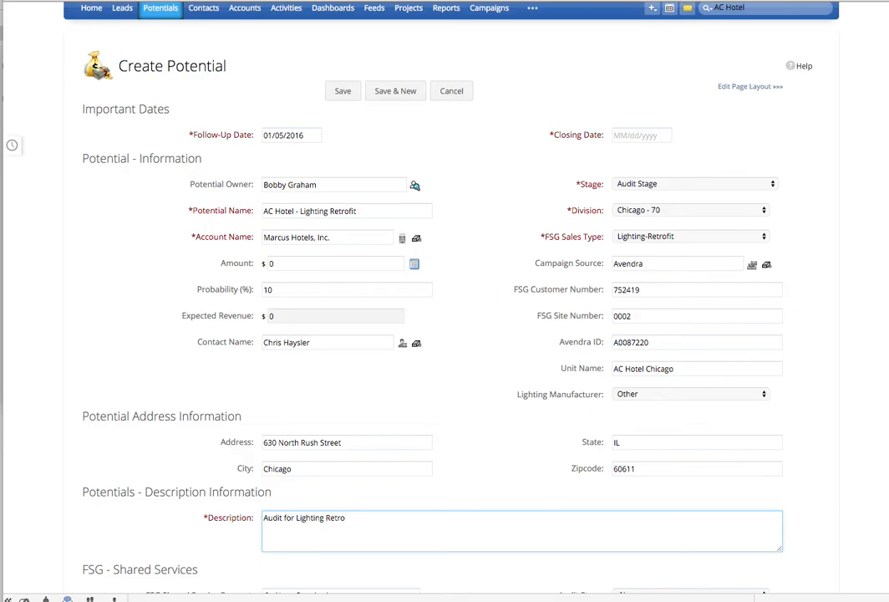
text(fit)
- Review the FSG Shared Services section of the potential form
scroll(383, 440, down, 4)
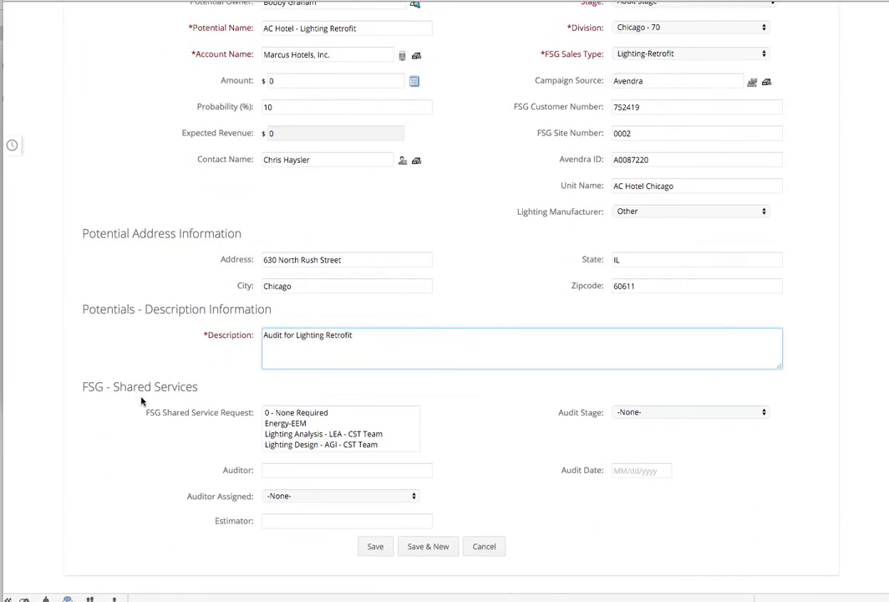
click(104, 384)
drag(103, 384, 773, 555)
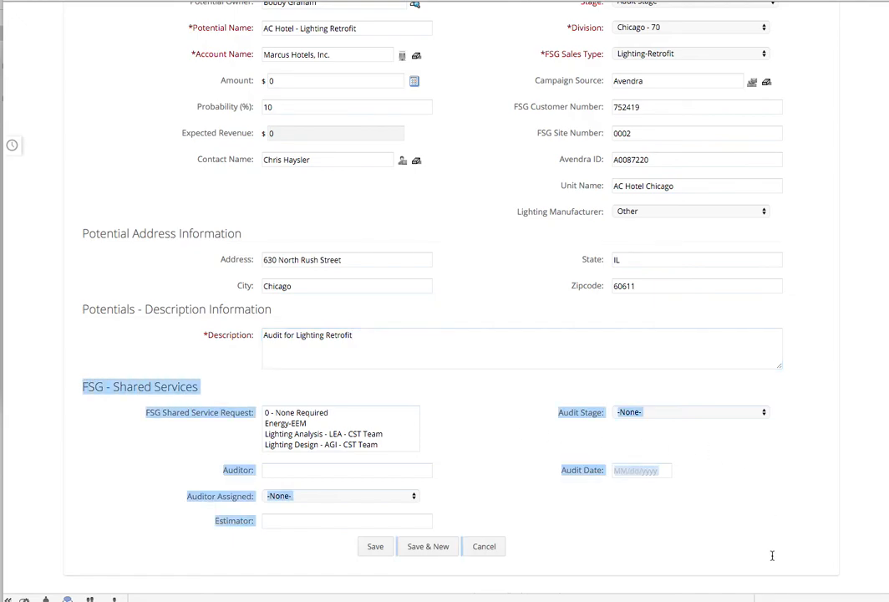
click(367, 342)
- Set the Closing Date to 03/31/2016 and save the new potential
scroll(369, 342, up, 5)
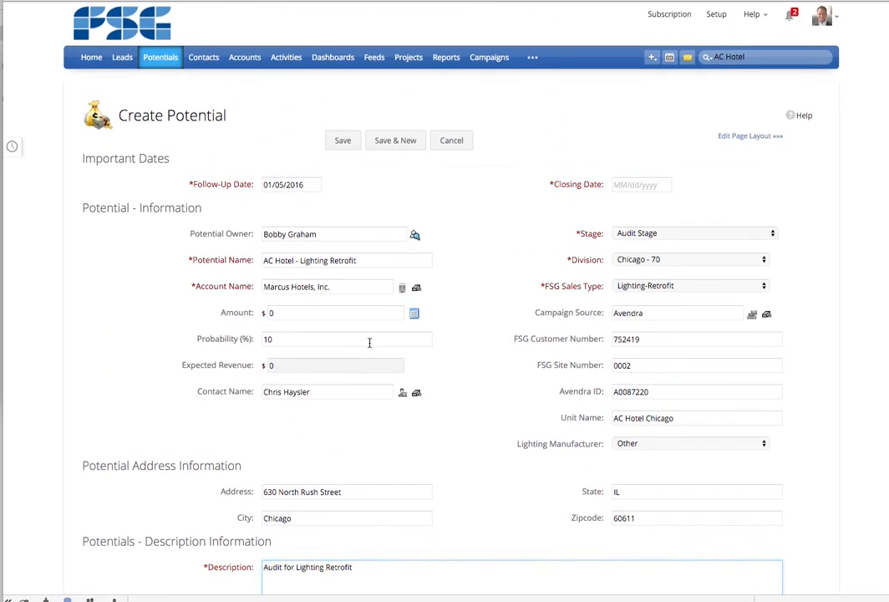
click(650, 181)
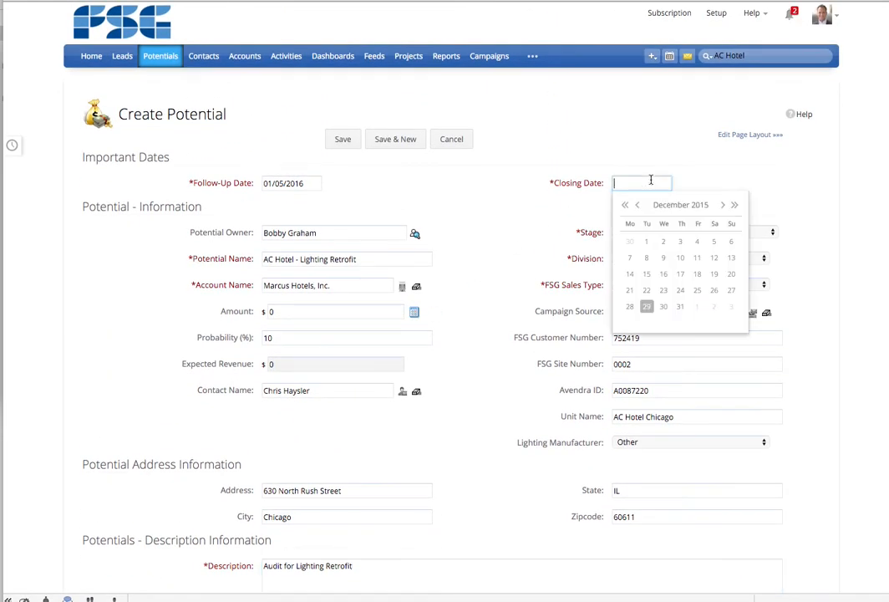
click(723, 205)
click(723, 205)
click(723, 205)
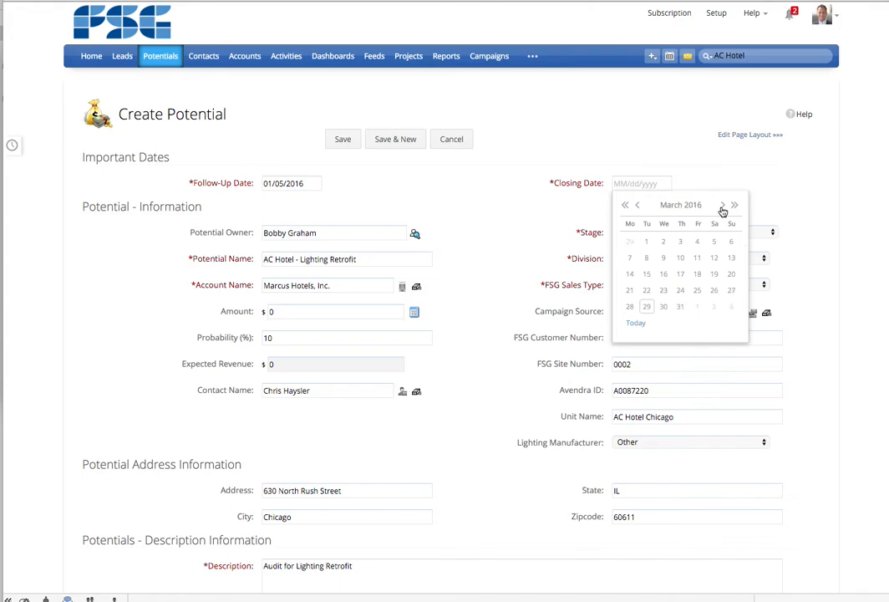
click(680, 305)
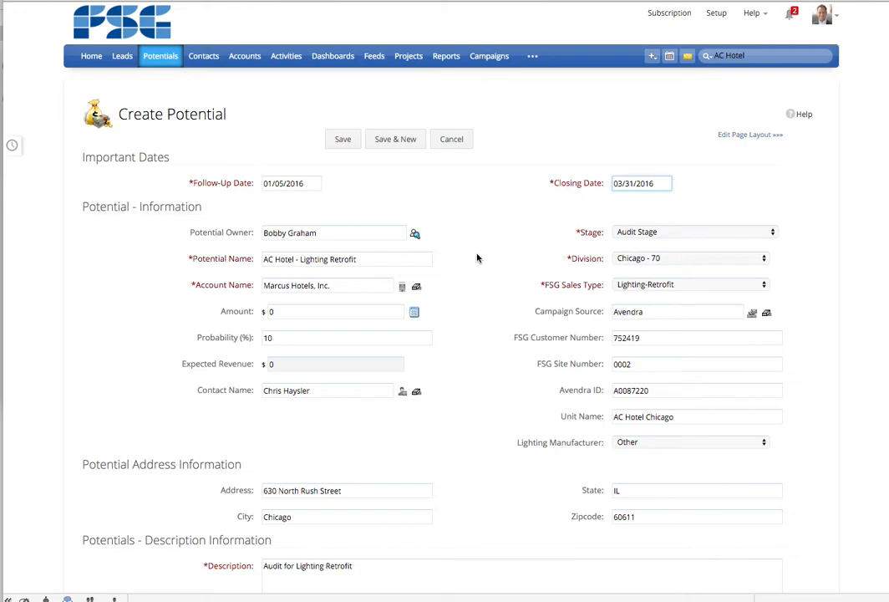
scroll(477, 258, down, 1)
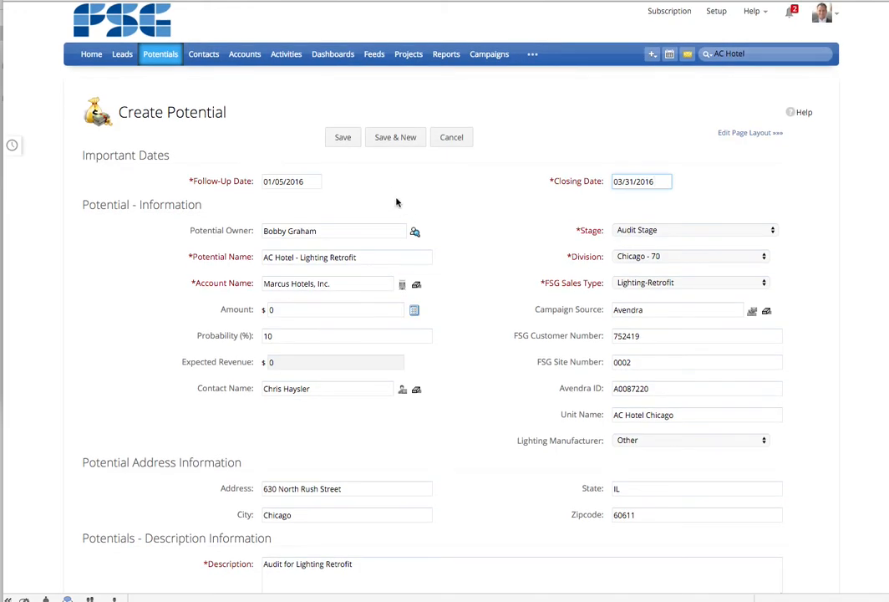
click(342, 141)
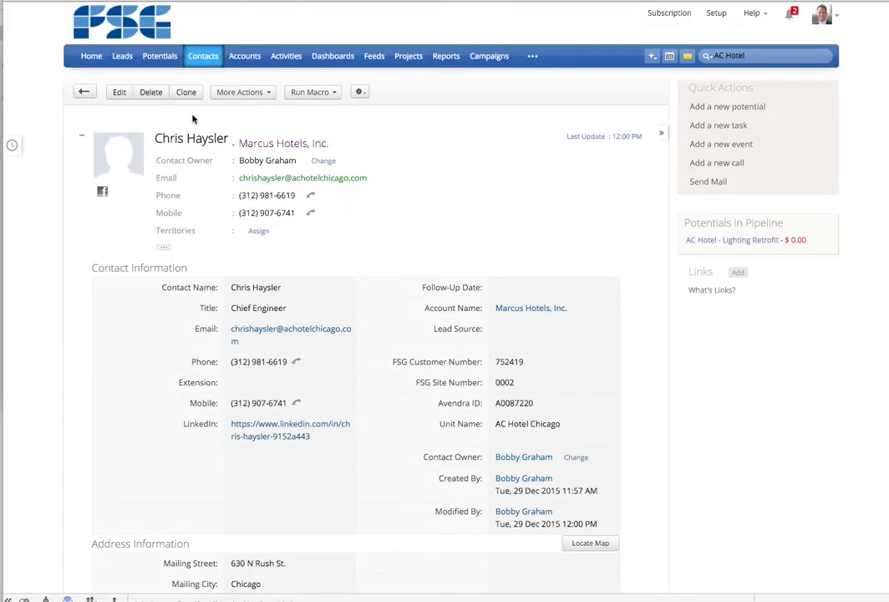
- Review the Marcus Hotels account's related potentials and contacts
click(251, 144)
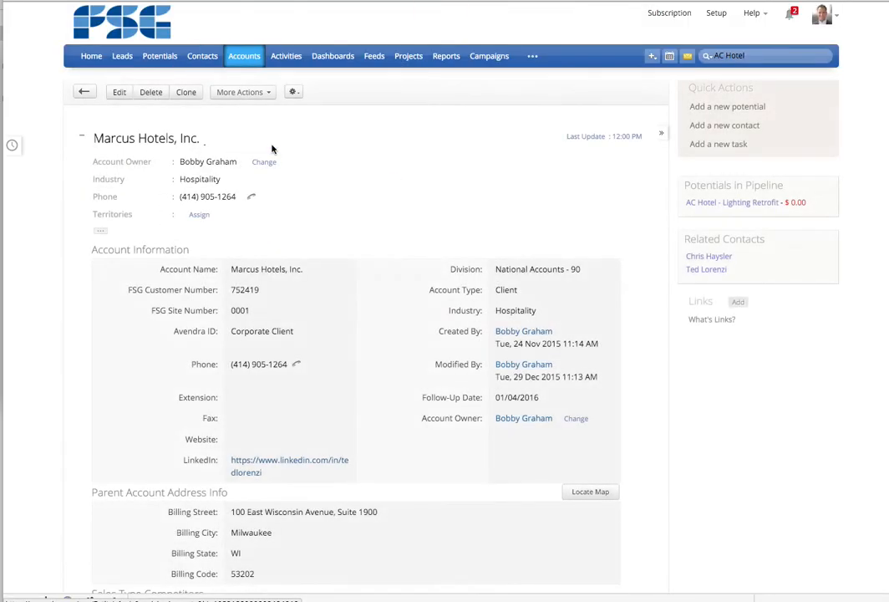
scroll(284, 257, down, 3)
scroll(284, 257, down, 12)
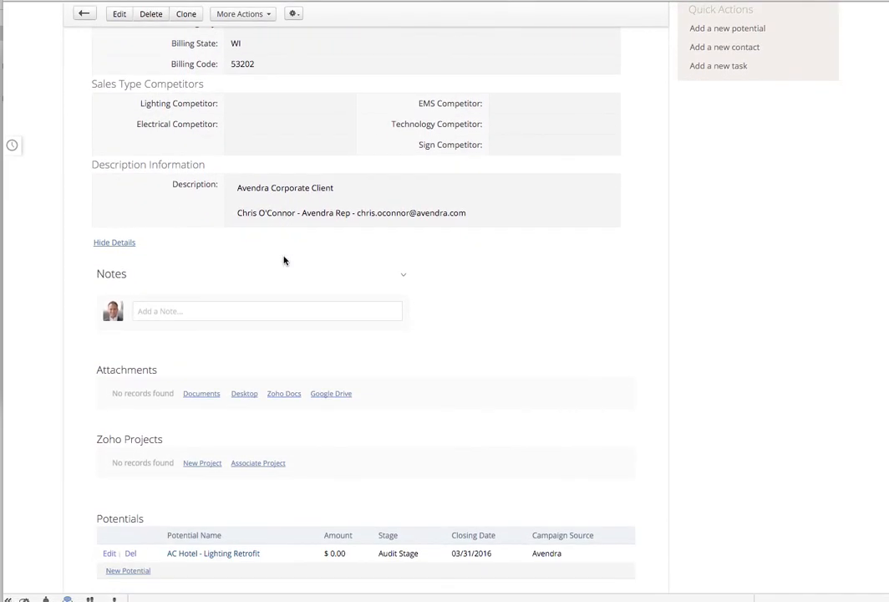
scroll(284, 261, down, 6)
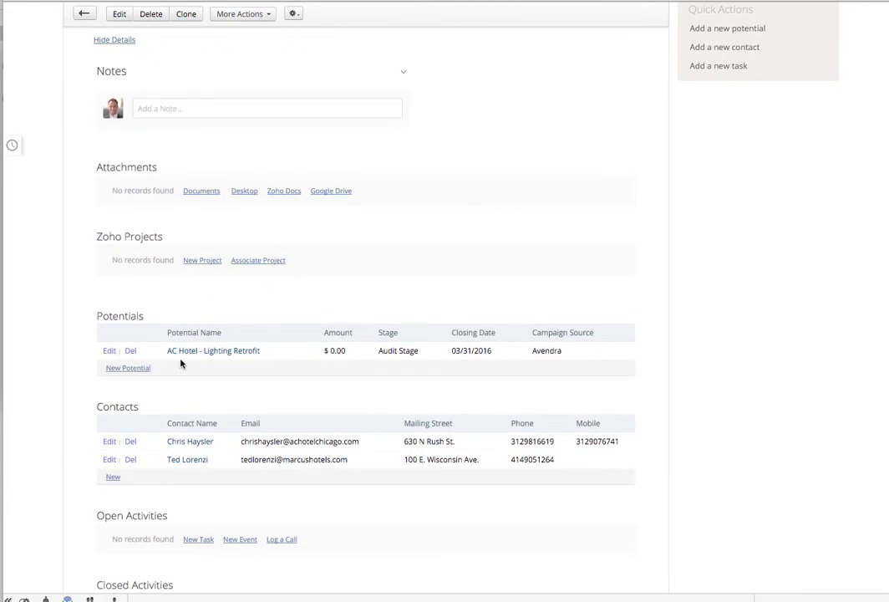
scroll(191, 363, down, 1)
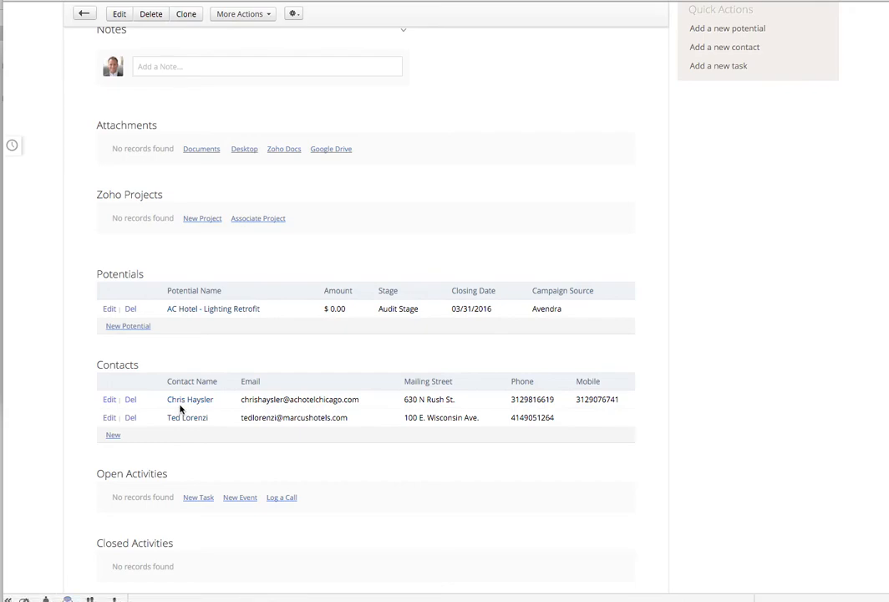
scroll(180, 408, down, 1)
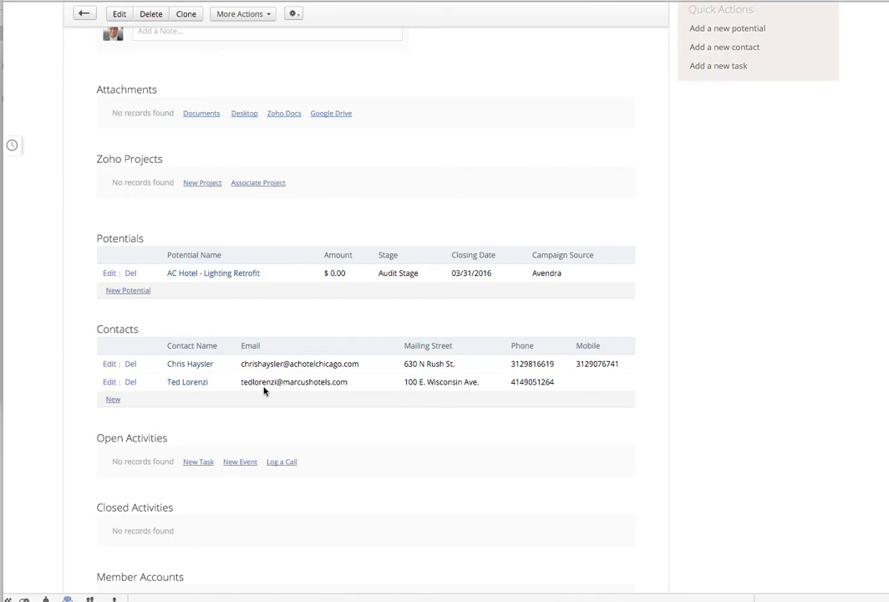
scroll(264, 390, down, 3)
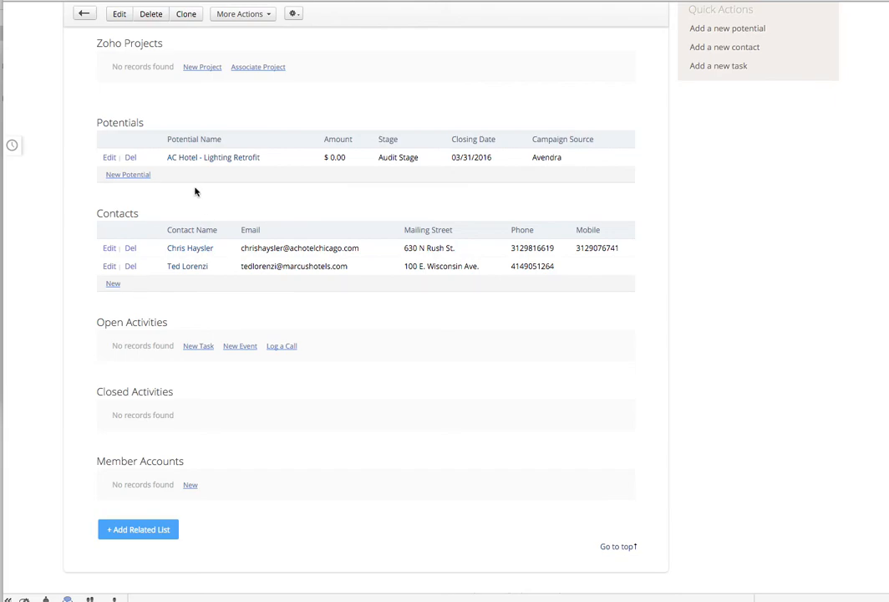
scroll(195, 184, up, 15)
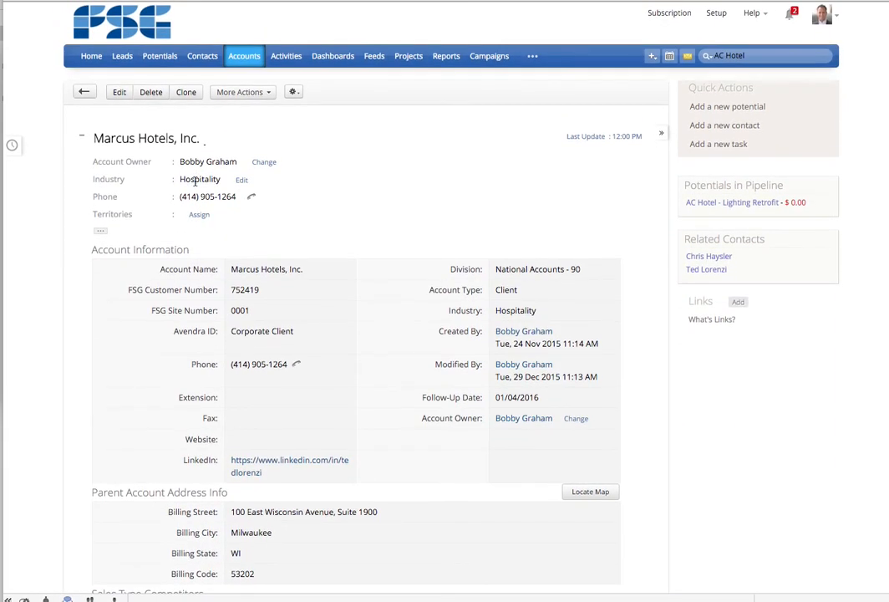
scroll(176, 268, down, 15)
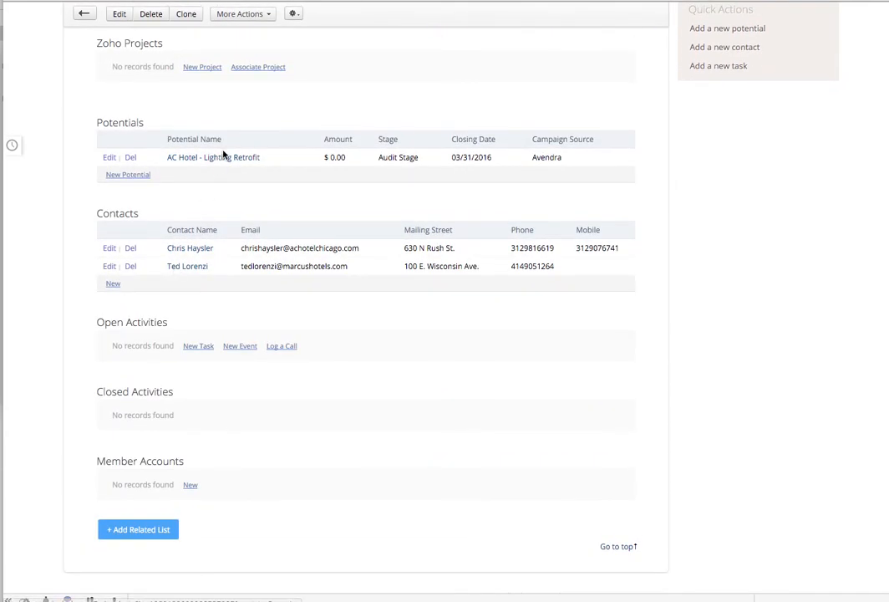
- Open the AC Hotel - Lighting Retrofit potential and view the owner change dialog without changing the owner
click(232, 158)
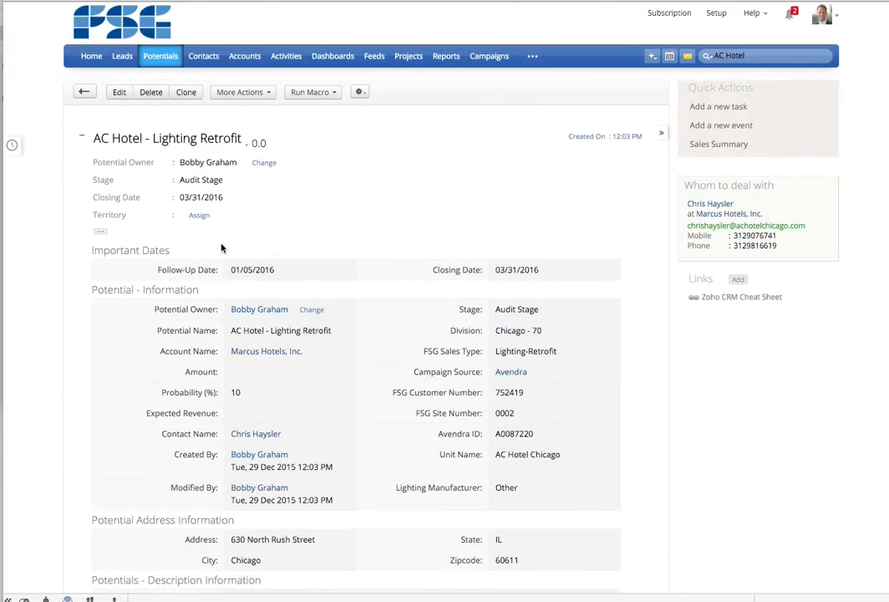
click(264, 162)
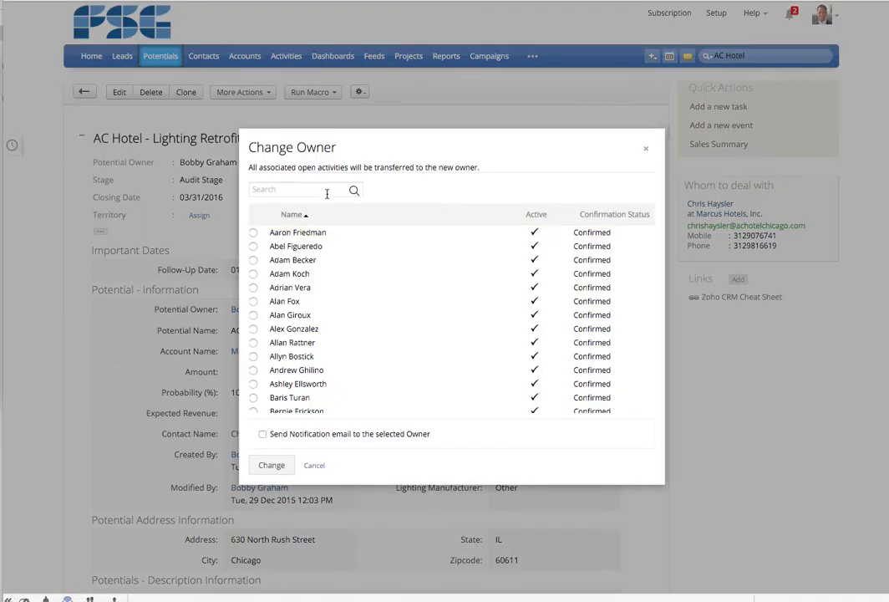
click(646, 148)
- Open the potentials list and view the Marcus Hotels account record
click(160, 56)
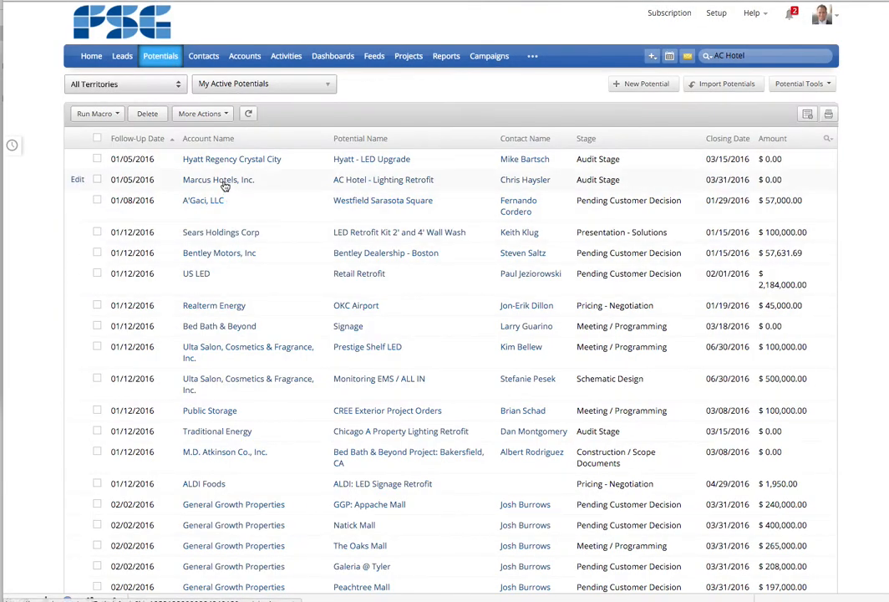
click(220, 180)
scroll(288, 355, down, 10)
scroll(288, 356, down, 3)
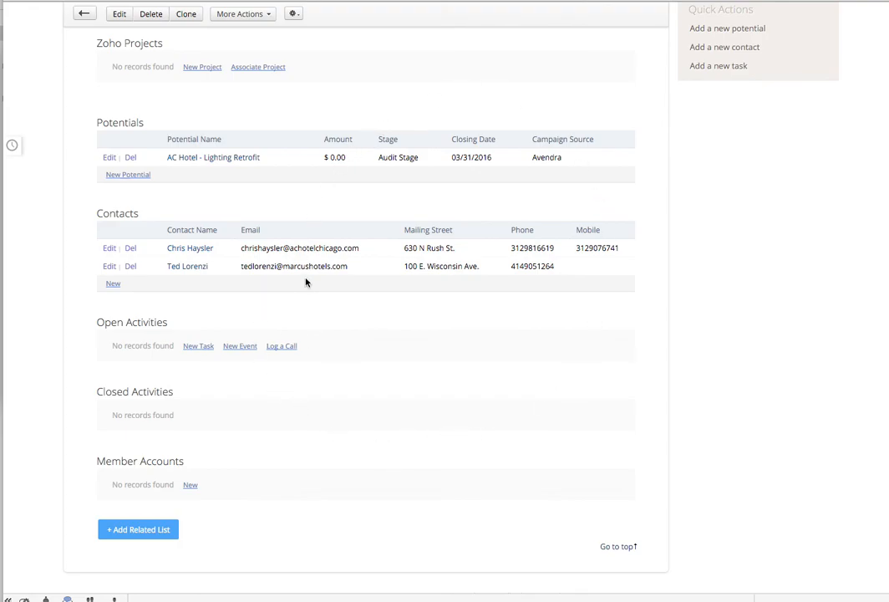
scroll(306, 282, up, 15)
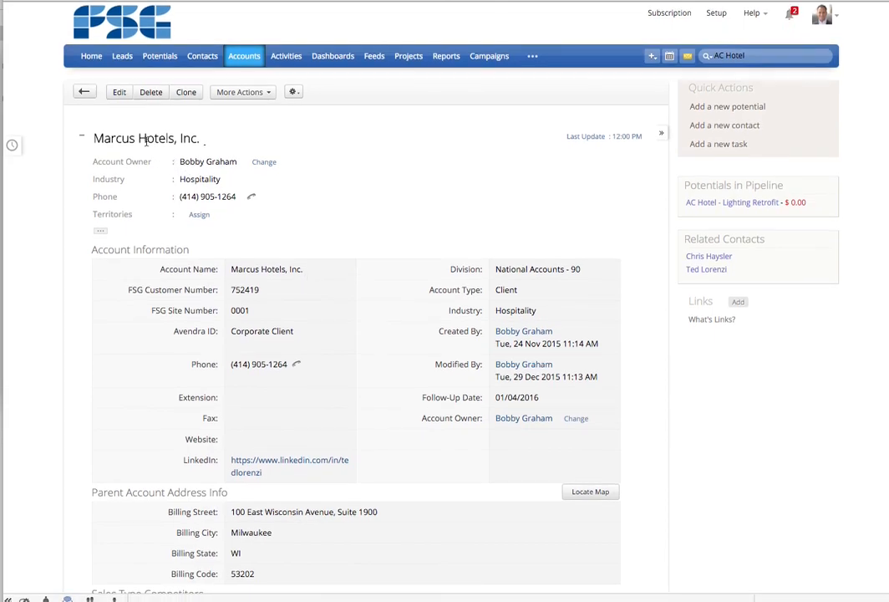